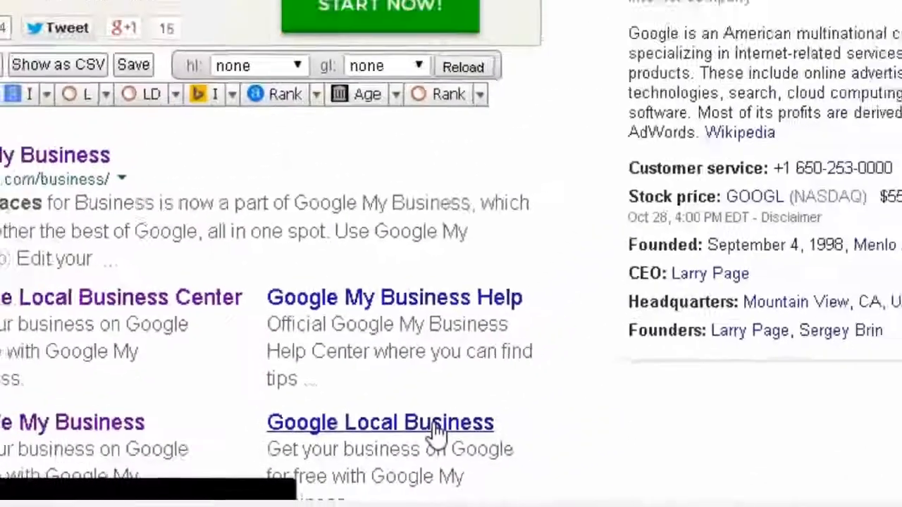
Open Google Local Business, sign in with the chosen Google account, and focus the business search box
click(514, 393)
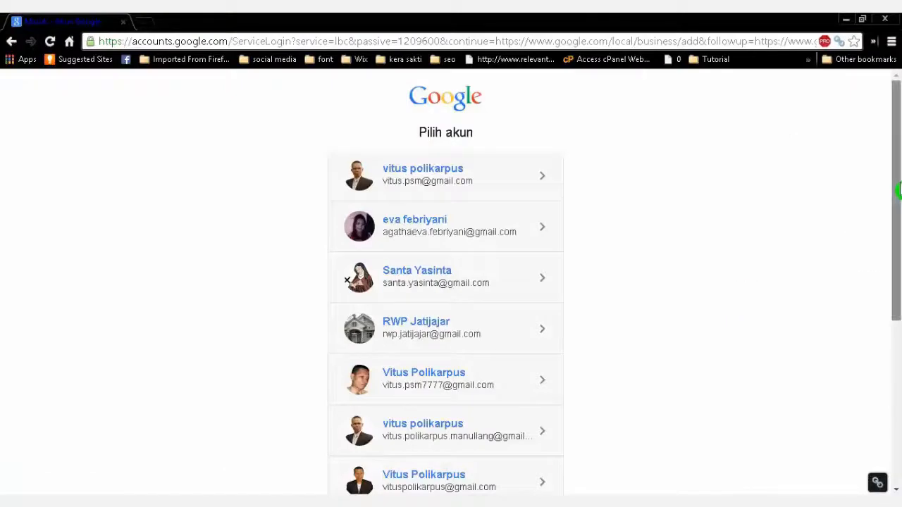
drag(898, 191, 899, 342)
click(400, 385)
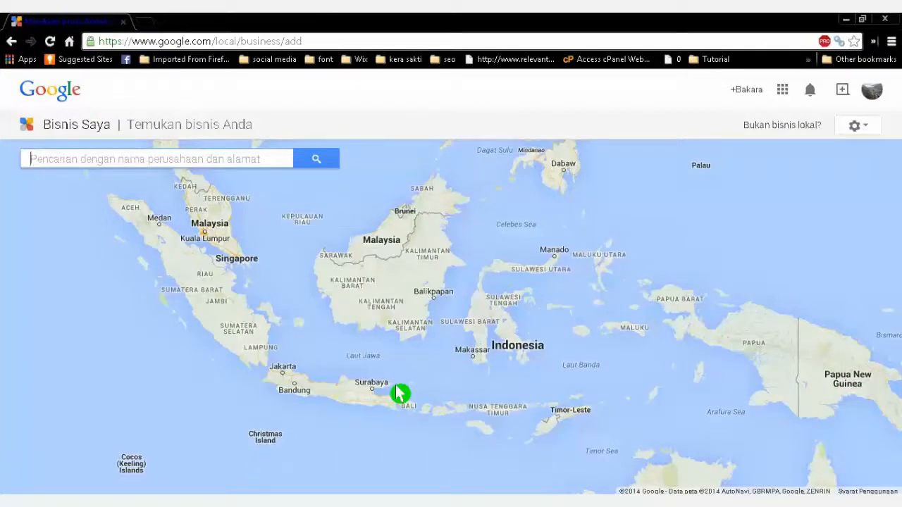
click(43, 151)
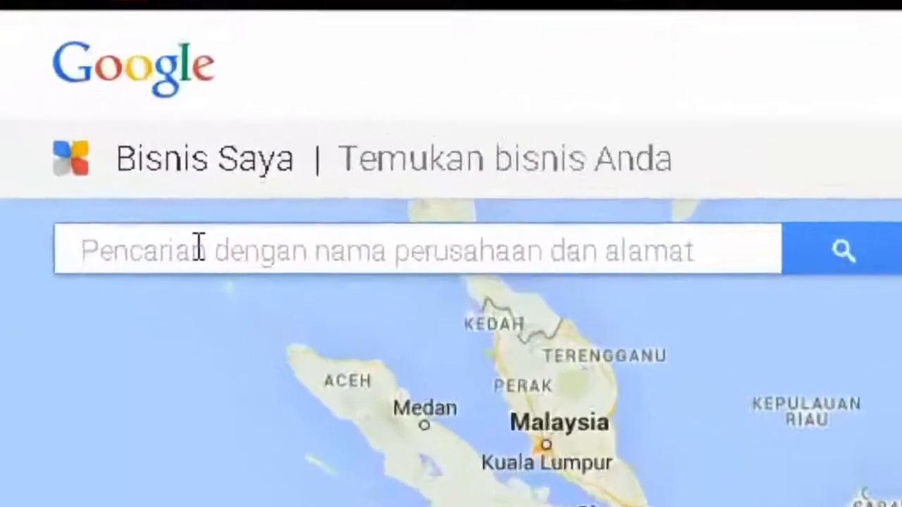
Search 'SD Neger 173353 Simangulampe Kecamatan Baktiraja Kabupaten Humbang Hasundutan', then opt to enter details manually
text(SD)
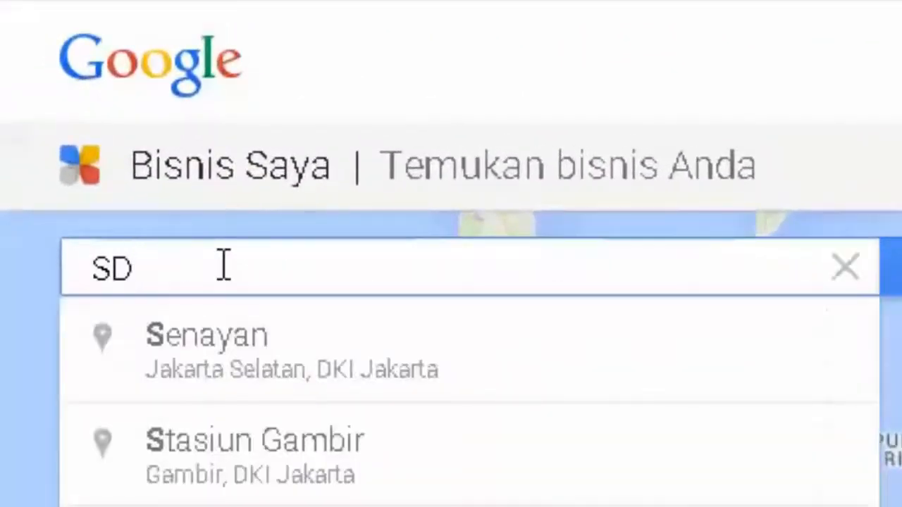
text( Negeri)
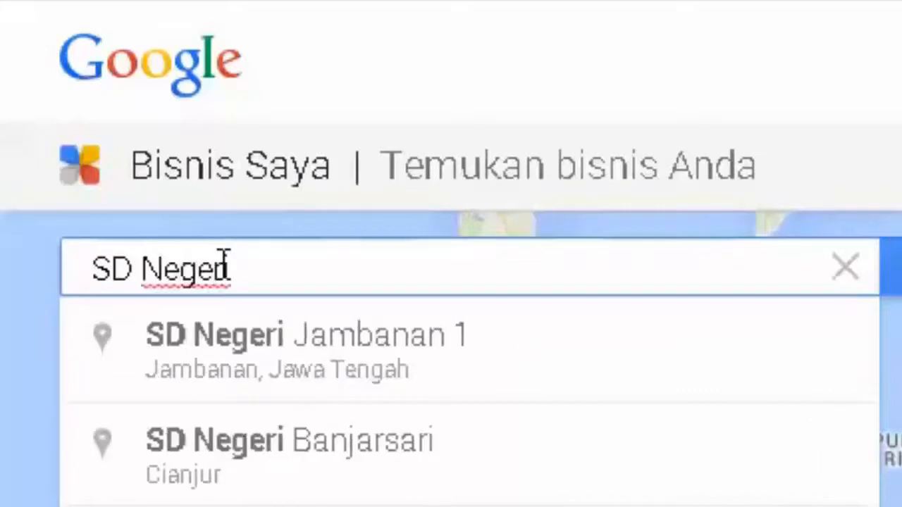
text( 17335)
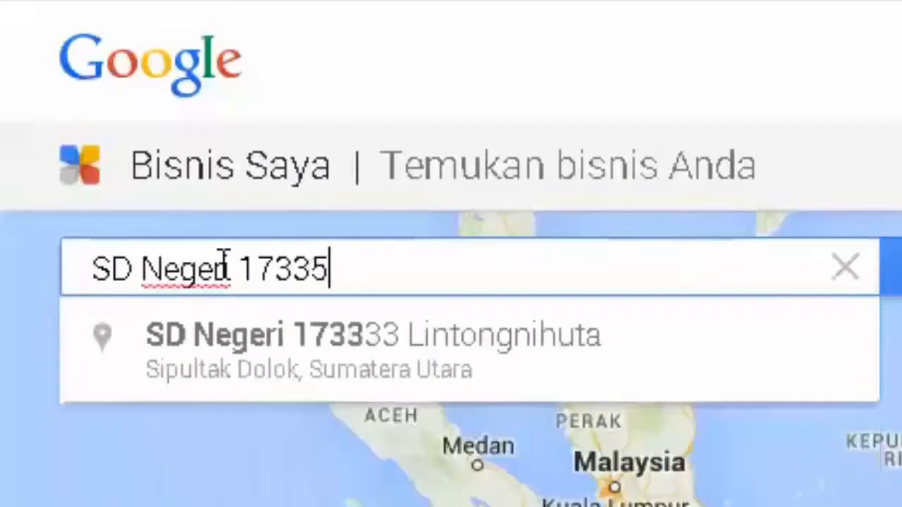
text(3 Simangu)
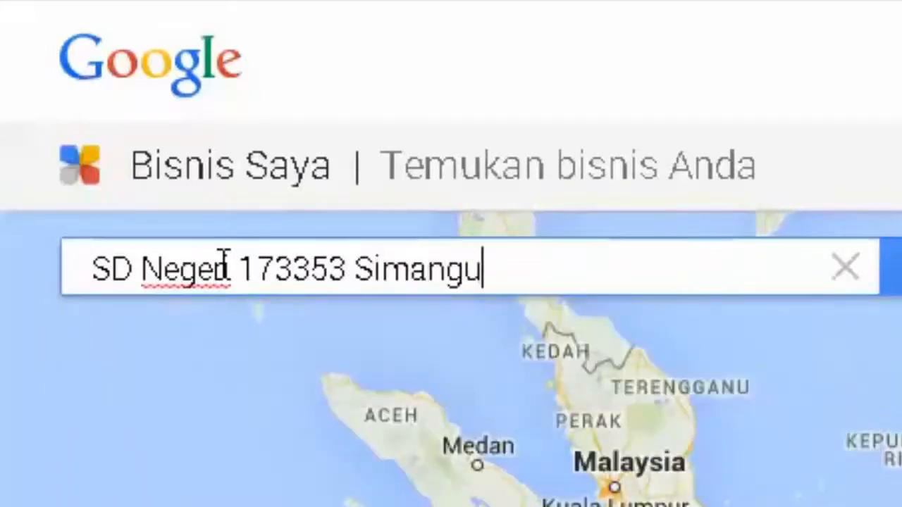
text(lampe Kemca)
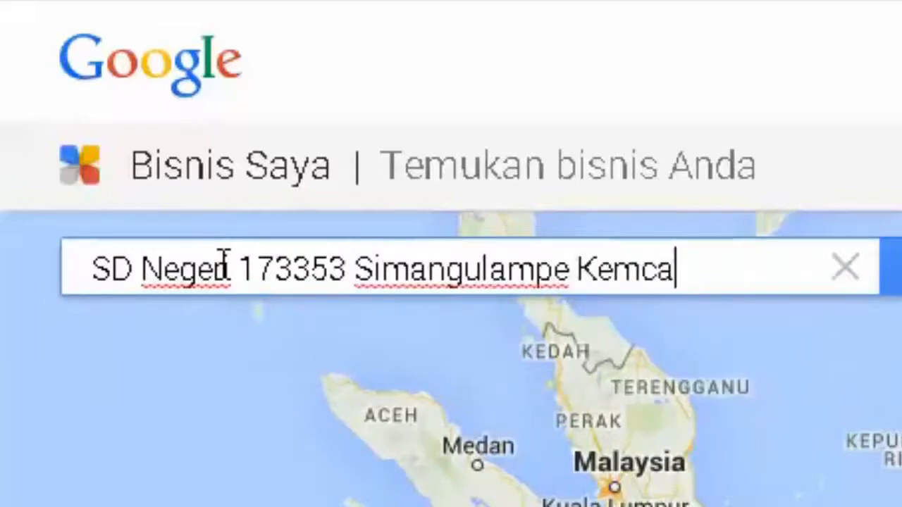
key(BackSpace)
key(BackSpace)
key(BackSpace)
text(camatan)
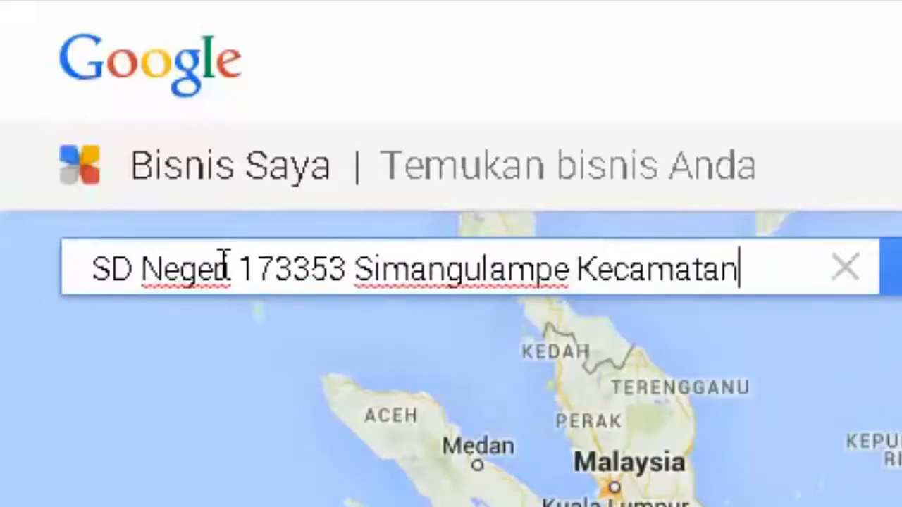
text( Baktiraja Kabupat)
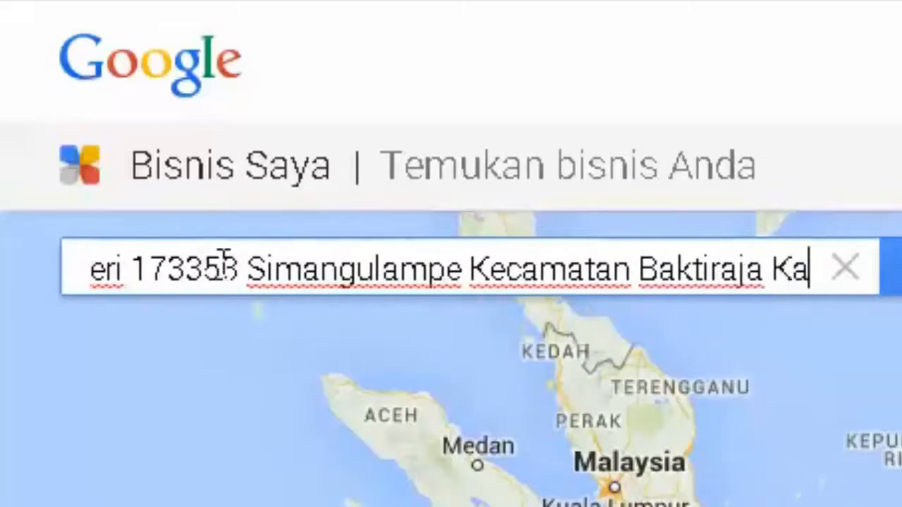
text(en Humbang Hasundutan)
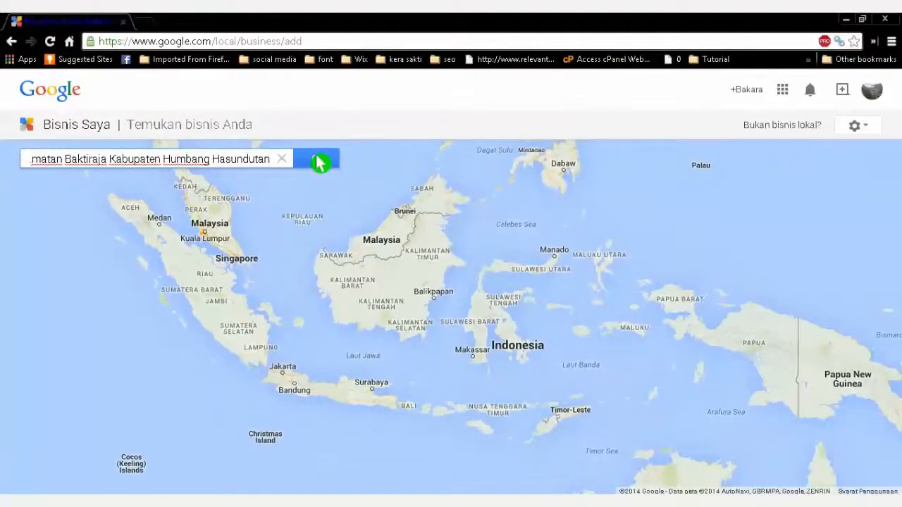
click(319, 161)
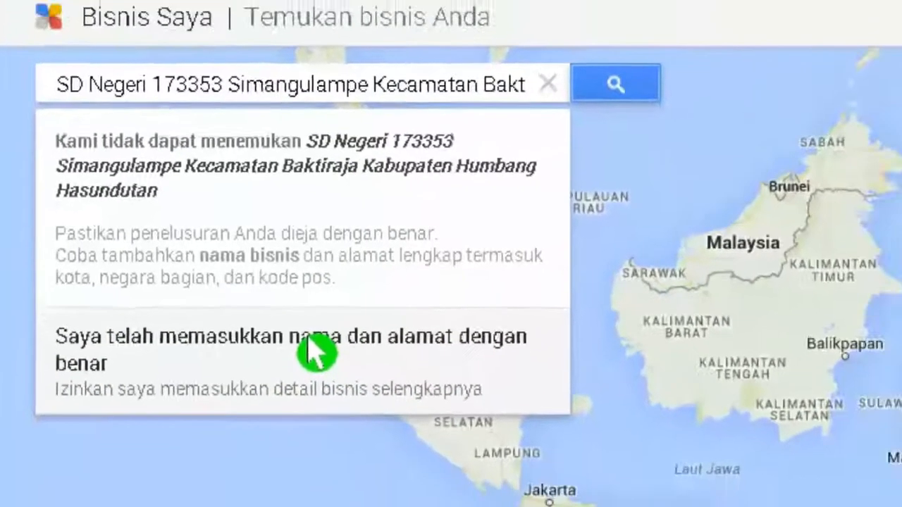
click(398, 384)
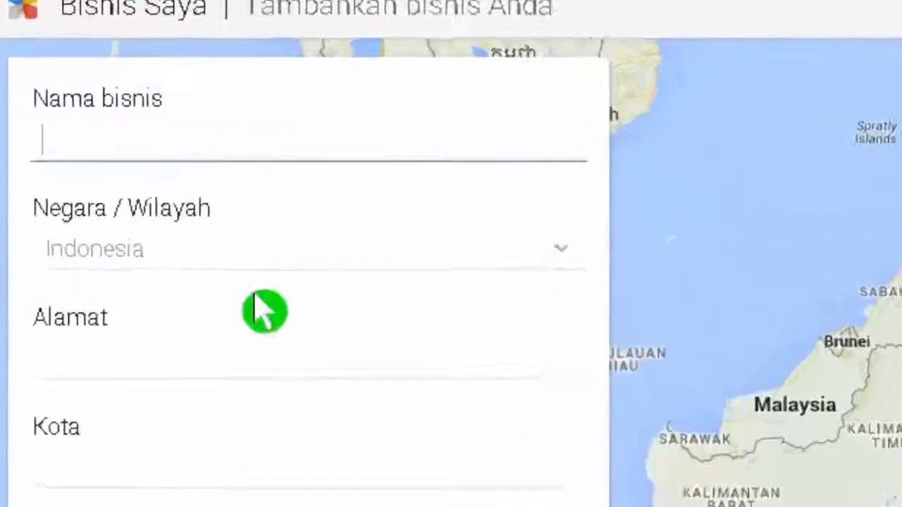
Enter name 'SD Negeri 173353 Simangulampe', street 'Simangulampe Kecamatan Baktiraja', city 'Kabupaten Humbang Hasundutan', province Sumatera Utara
mouse_move(46, 191)
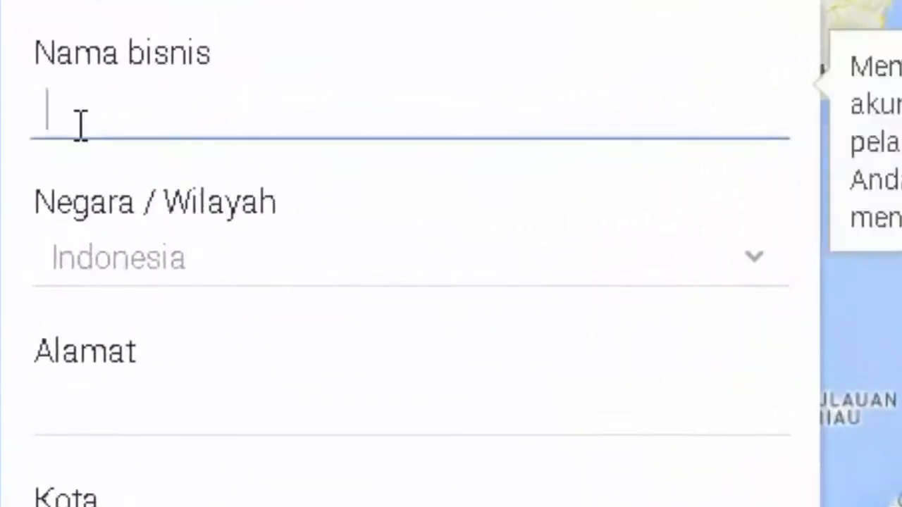
text(Nege)
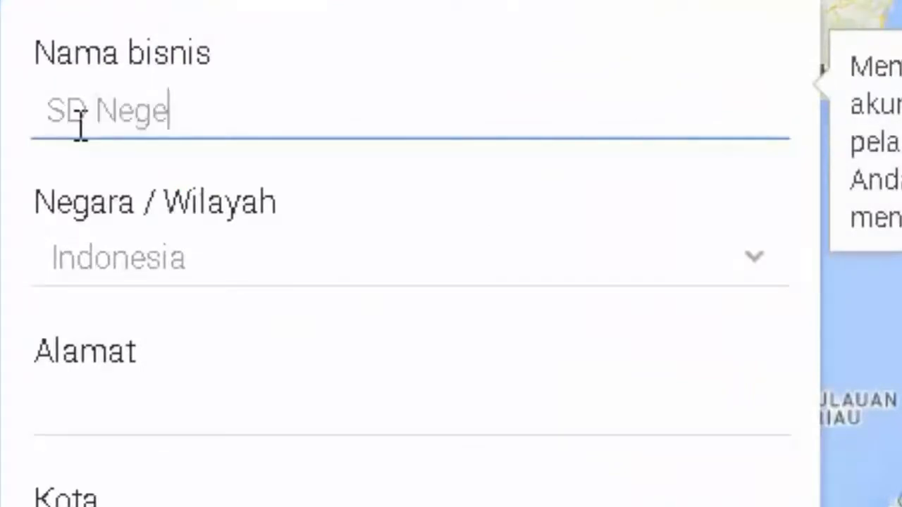
text(ri 173353 S)
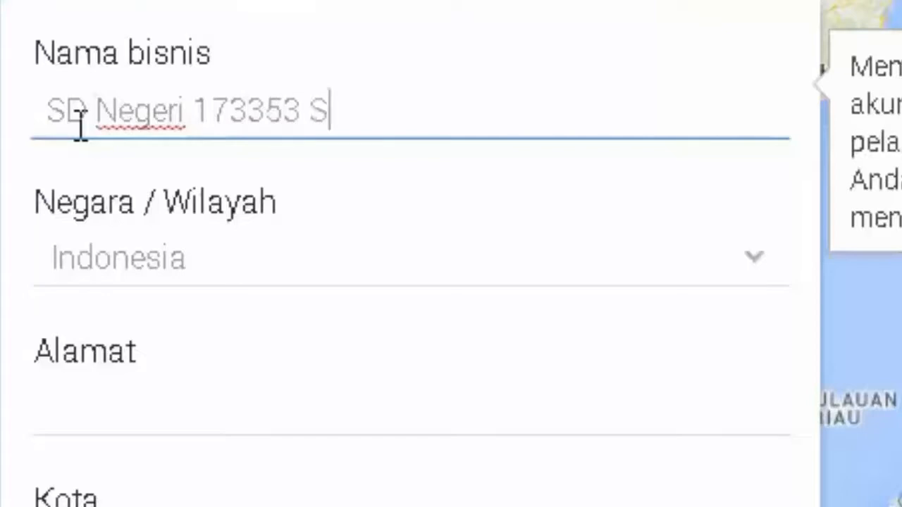
text(imangulampe)
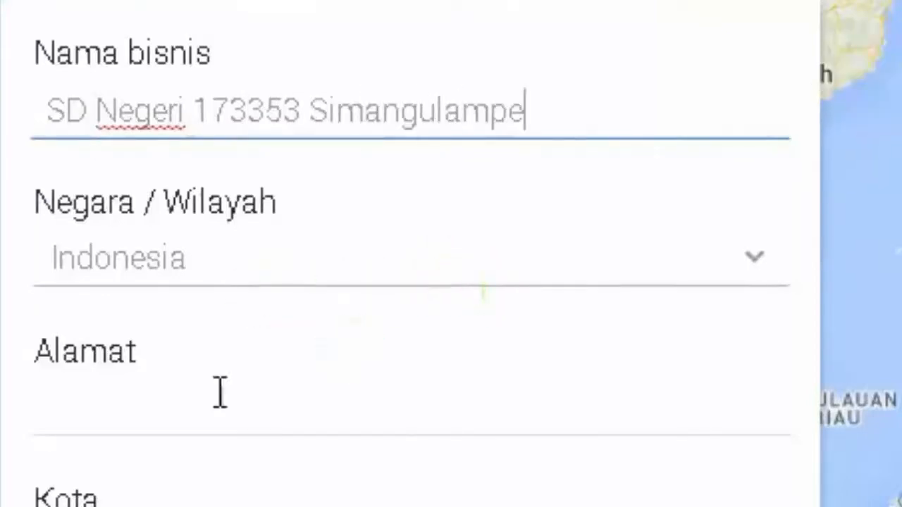
click(114, 412)
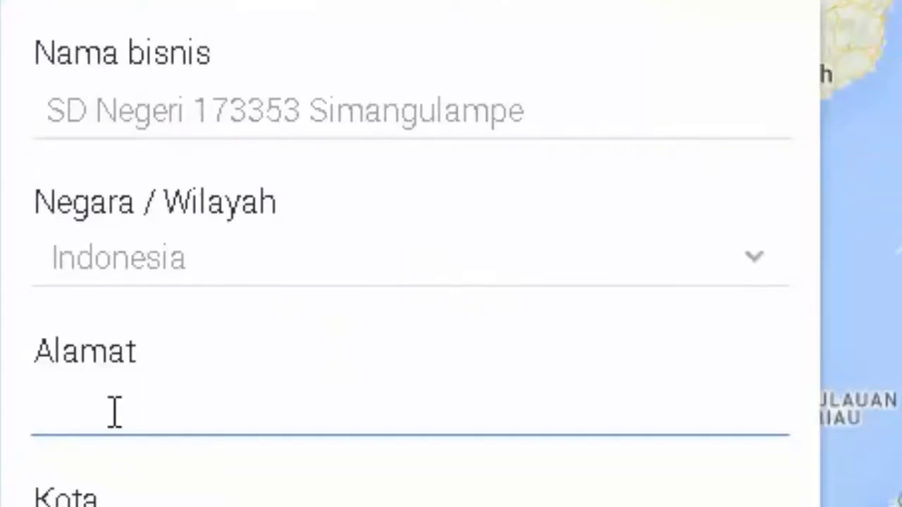
text(Simangulampe )
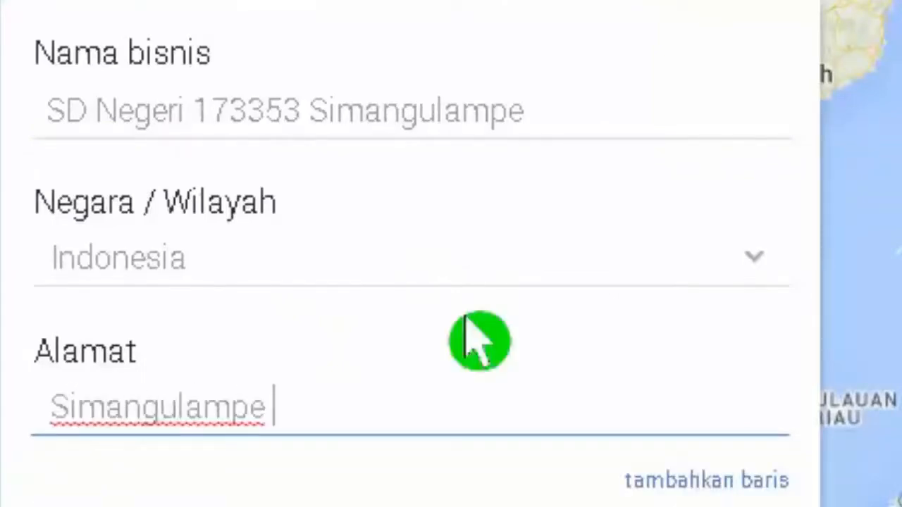
text(Kecamatan Bak)
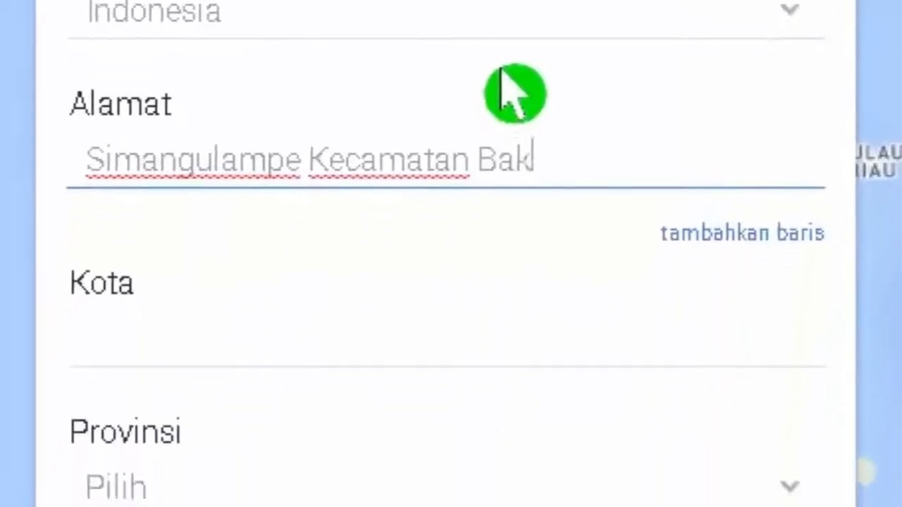
text(tiraja)
click(189, 337)
text(Ka)
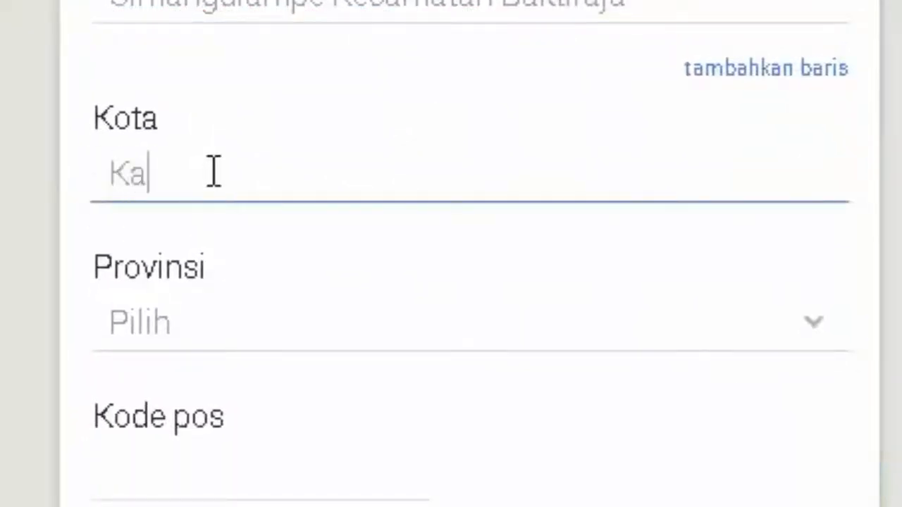
text(bup)
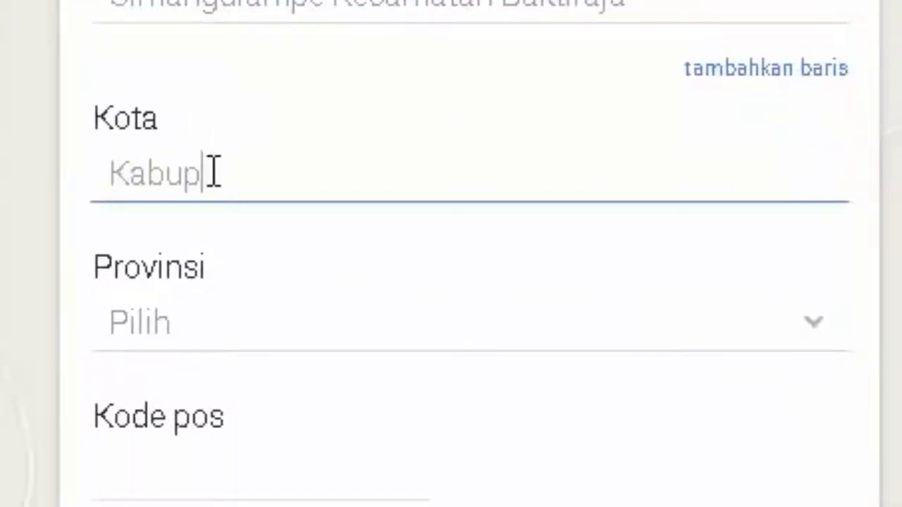
text(aten Humb)
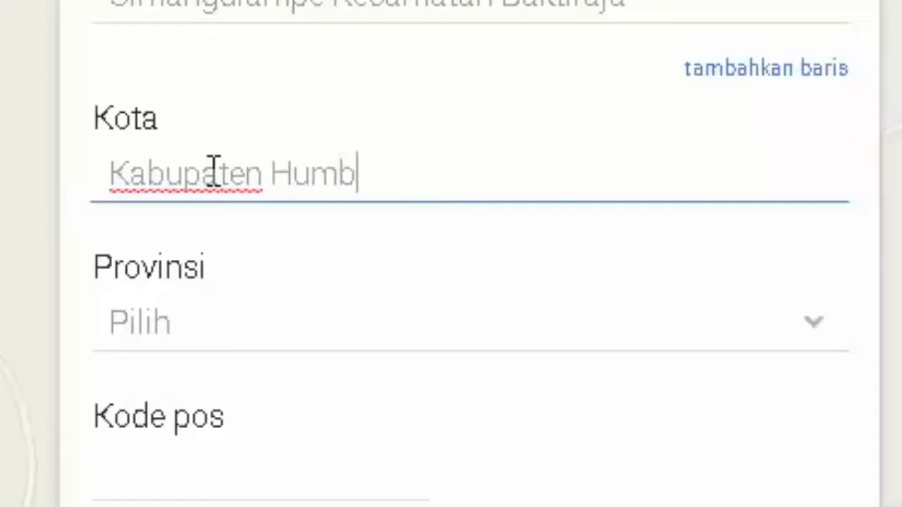
text(ang Hasundut)
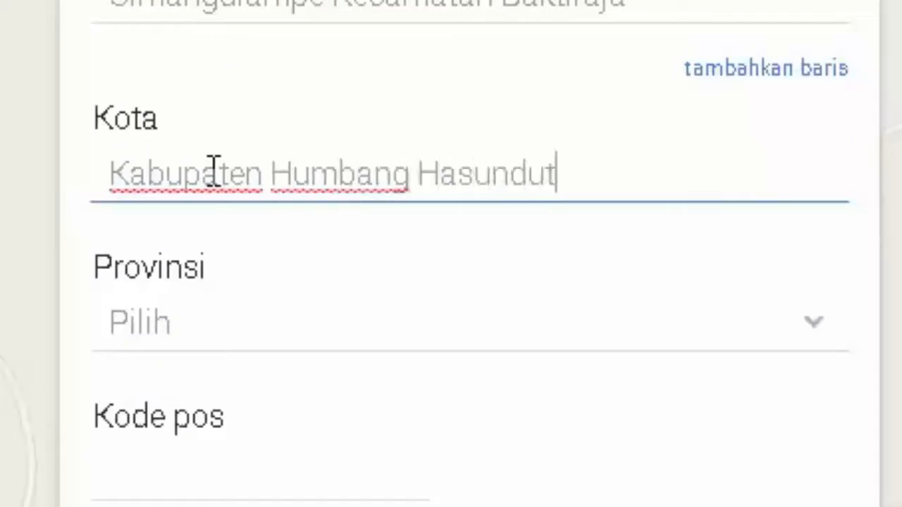
text(an)
click(817, 323)
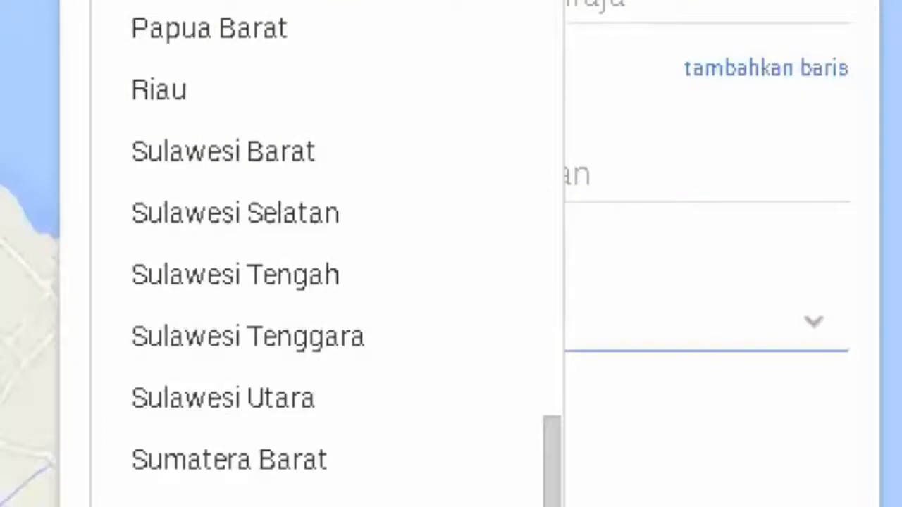
click(225, 505)
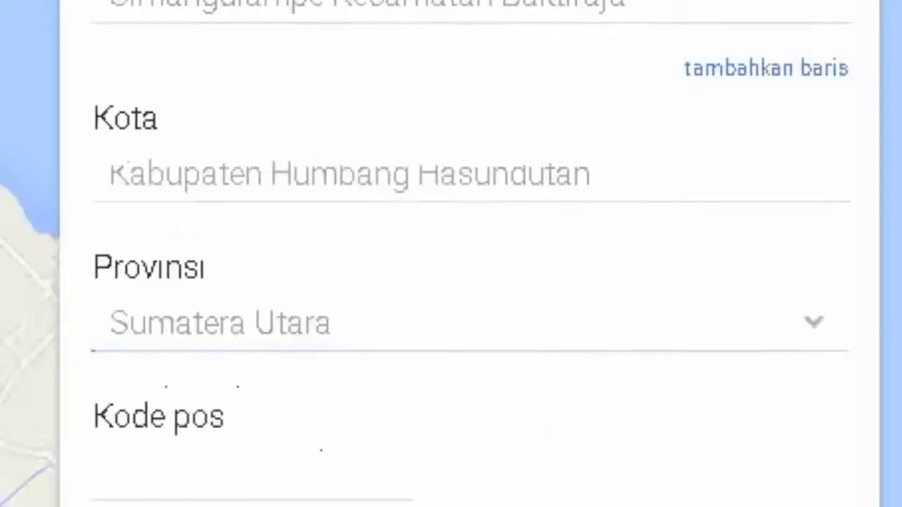
Add postal code 22457, the school's phone number, and the category Sekolah Negeri
click(198, 468)
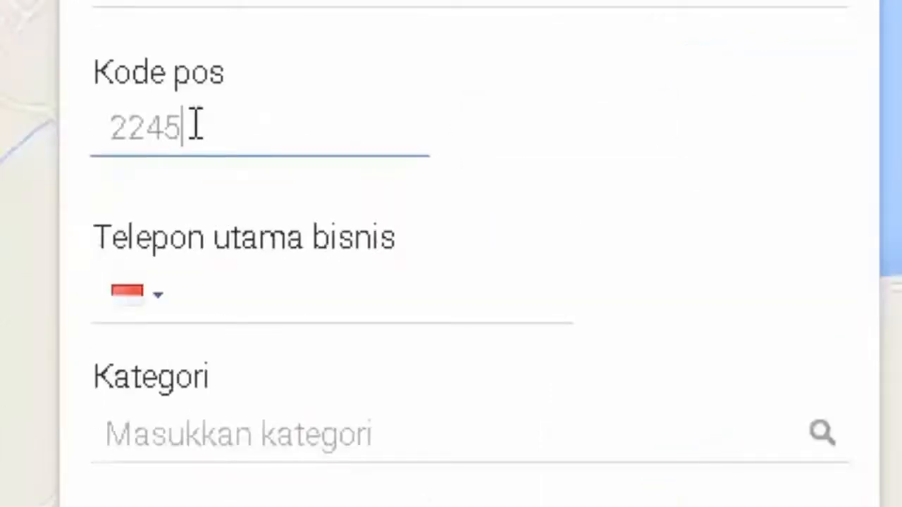
scroll(755, 428, down, 2)
click(219, 178)
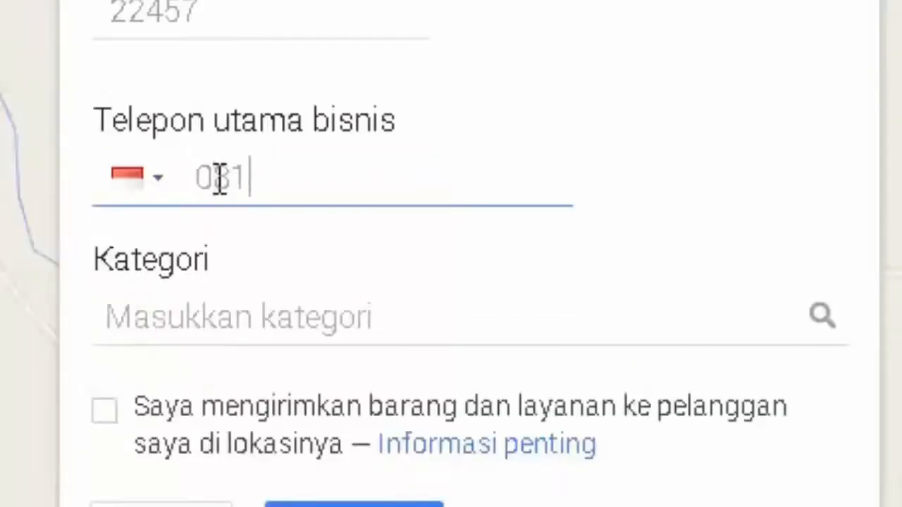
click(295, 310)
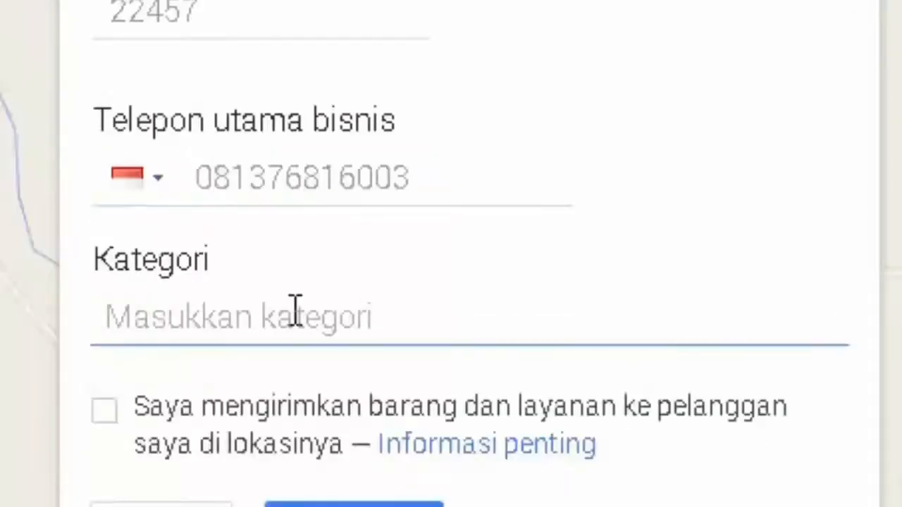
text(Sekolah Negeri)
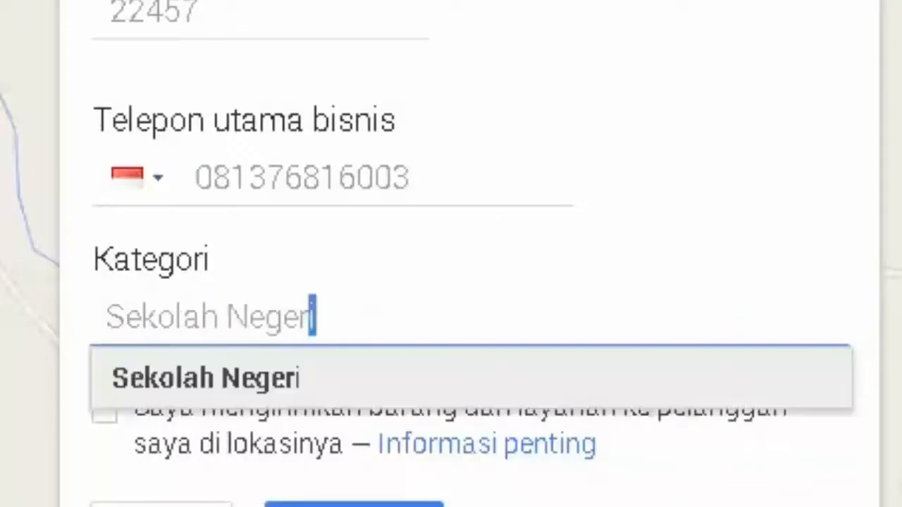
click(303, 379)
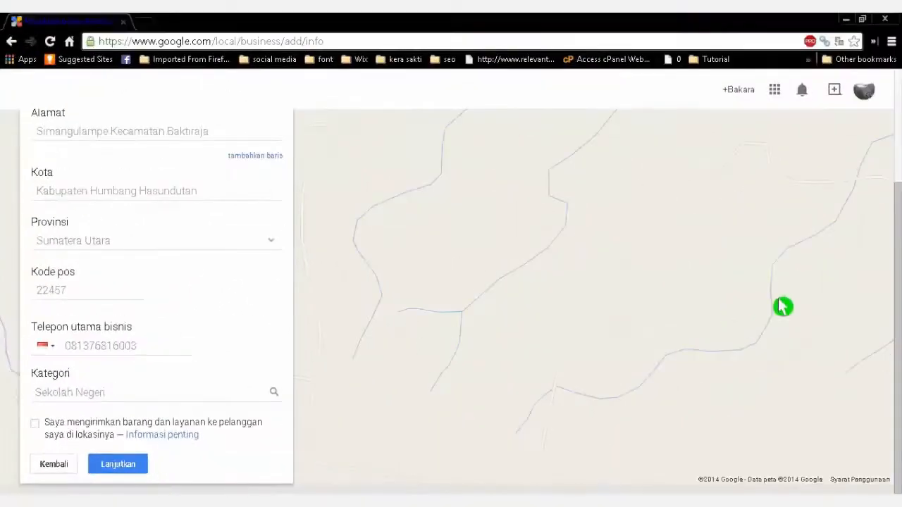
drag(897, 290, 898, 198)
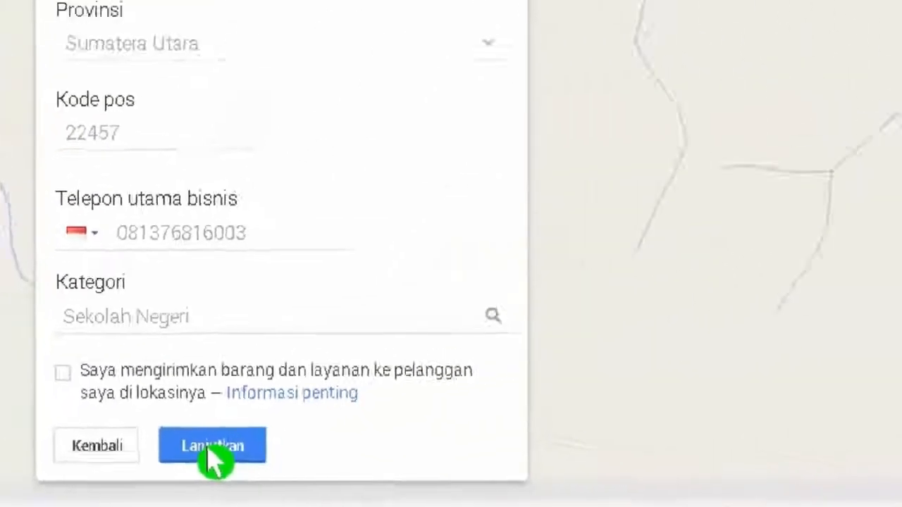
Submit the details, bring up the marker map via 'Ada masalah?', and zoom out four levels
click(214, 456)
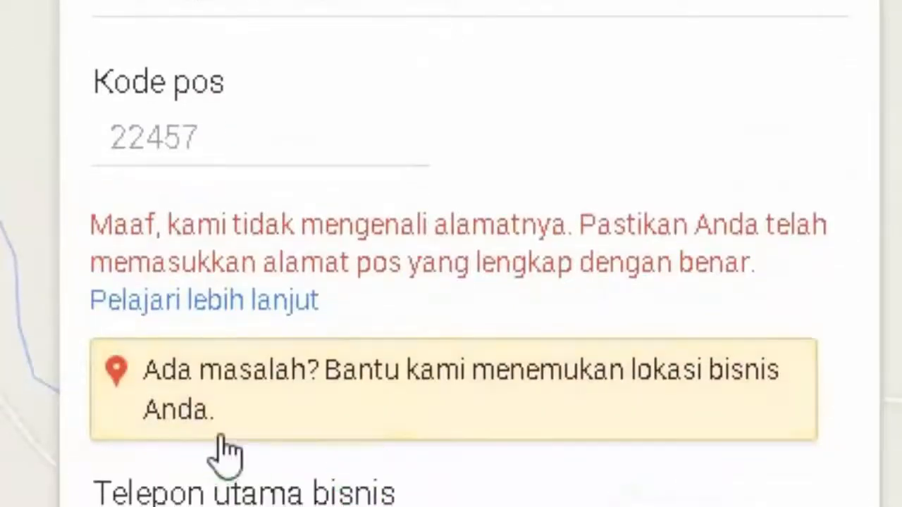
click(183, 384)
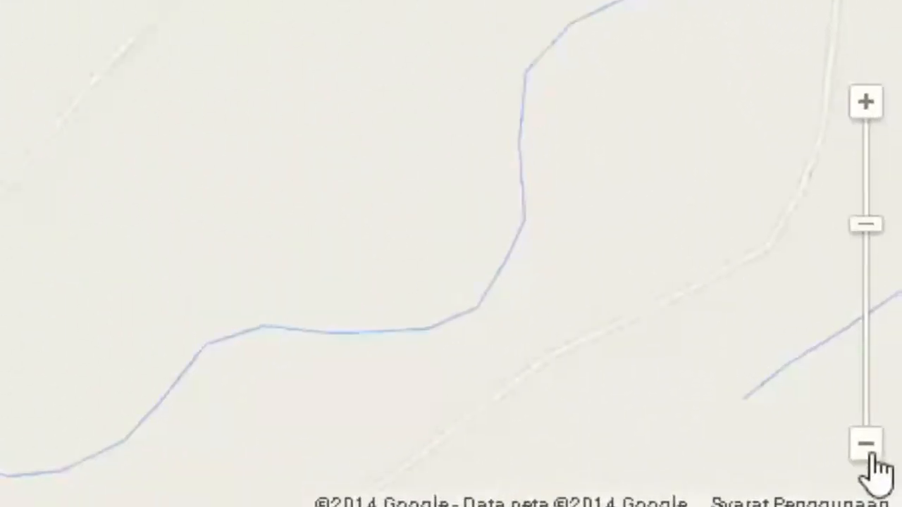
click(870, 453)
click(870, 452)
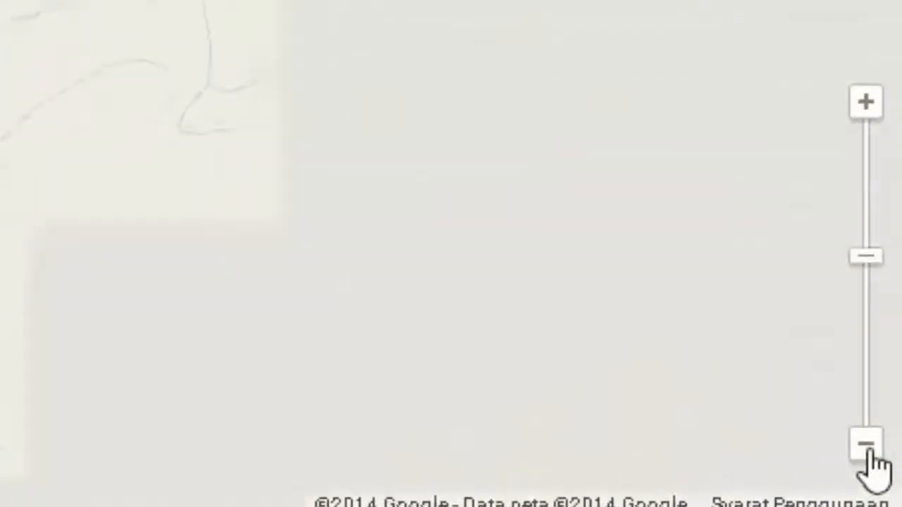
click(870, 452)
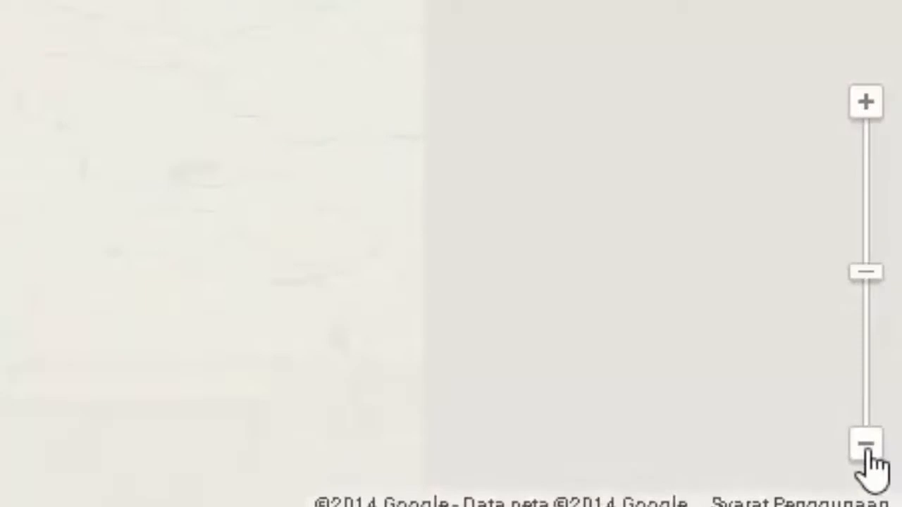
click(870, 452)
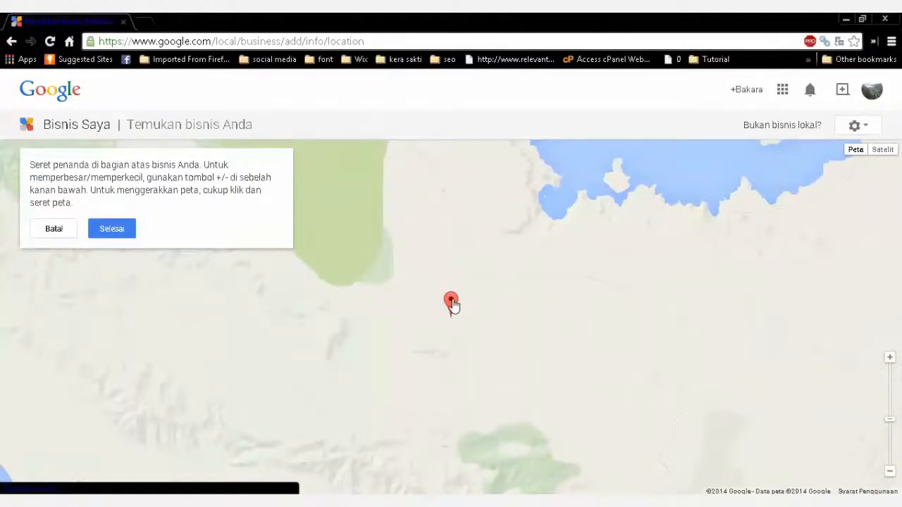
Drag the red marker onto the lake shore, zooming in and panning until it sits on the eastern shore
mouse_move(452, 303)
mouse_down()
mouse_move(485, 259)
mouse_move(552, 207)
mouse_up()
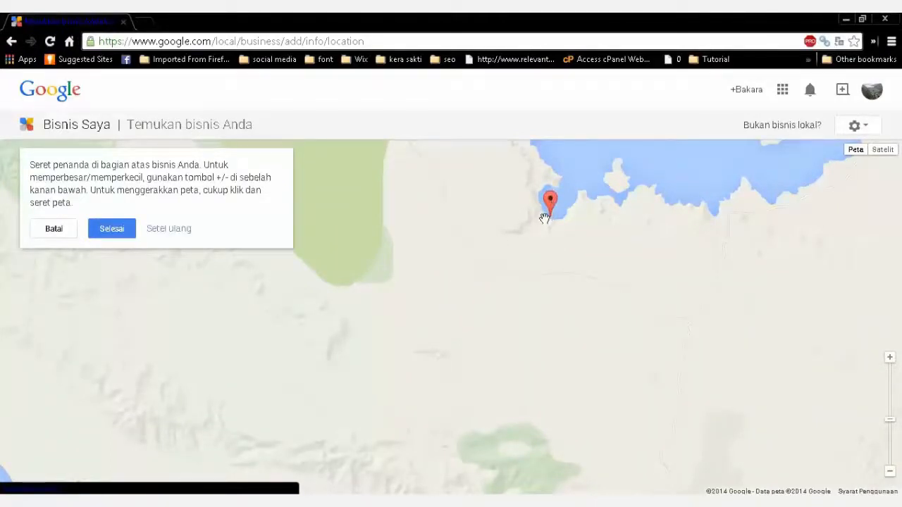
drag(536, 246, 529, 318)
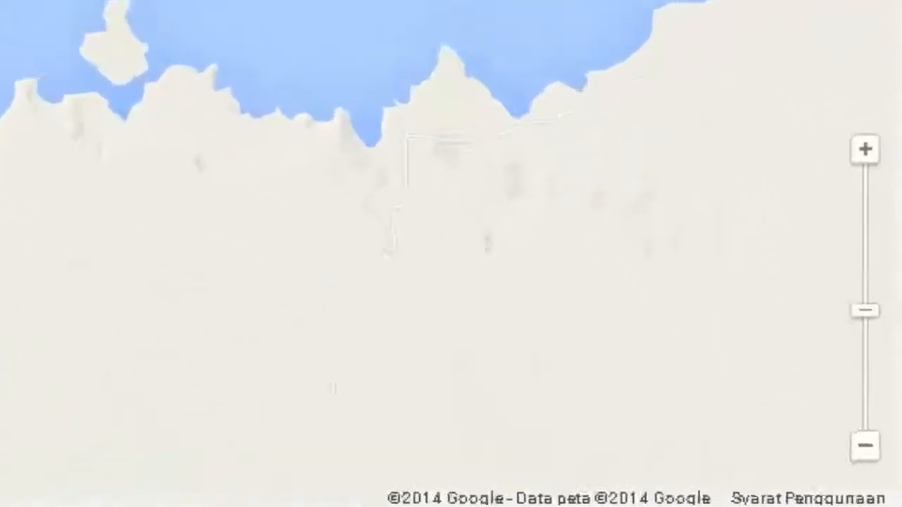
click(865, 149)
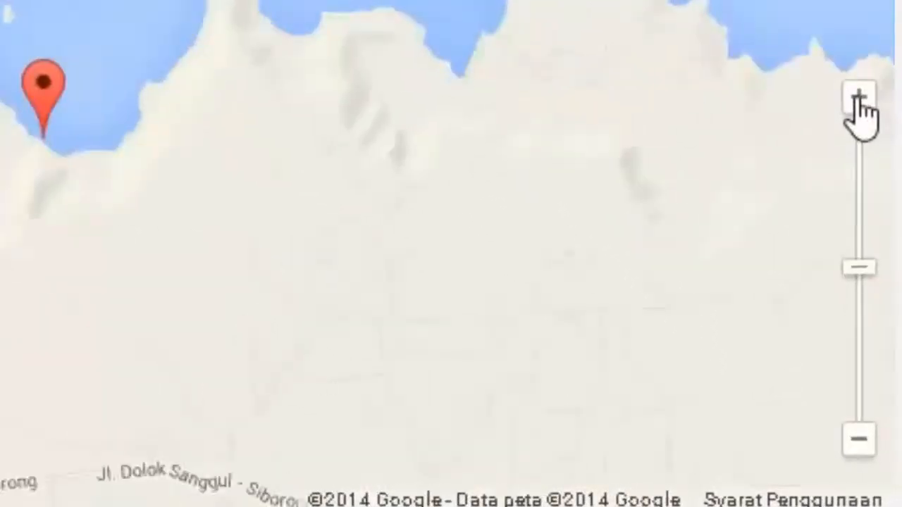
click(857, 100)
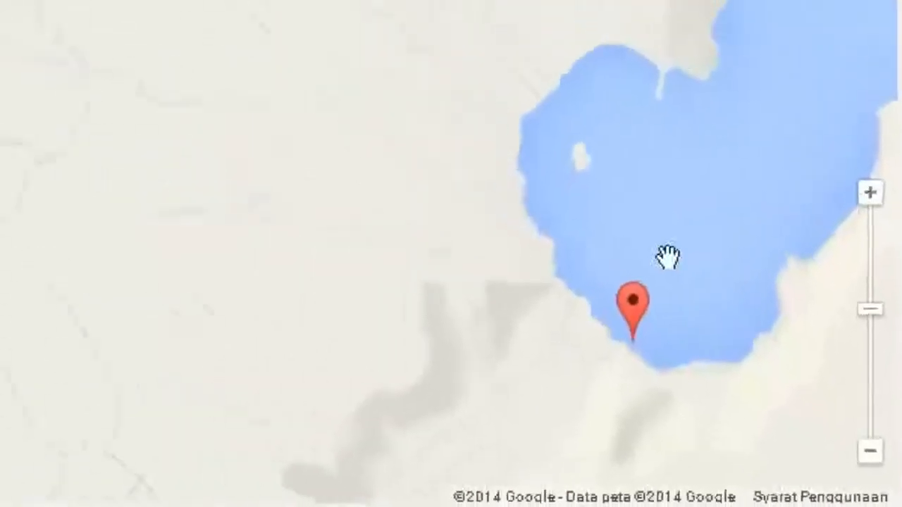
mouse_move(656, 399)
mouse_down()
mouse_move(583, 330)
mouse_move(523, 307)
mouse_up()
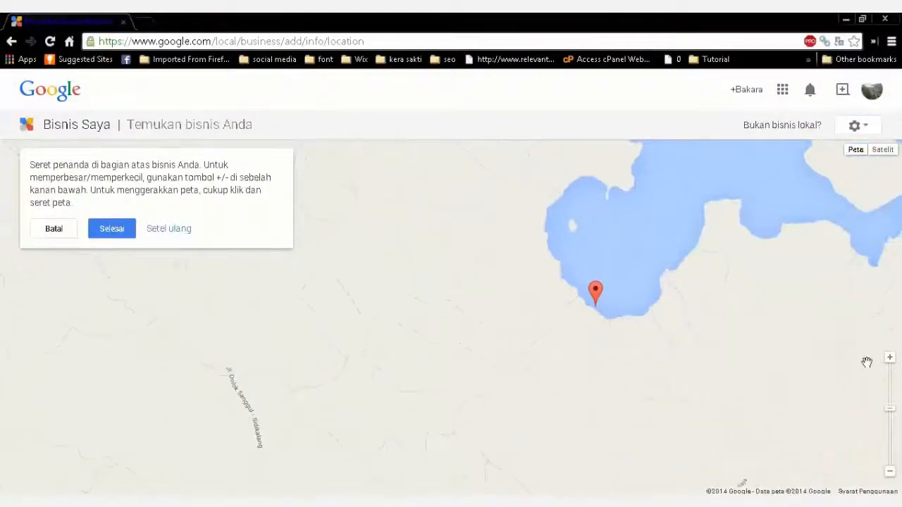
click(890, 358)
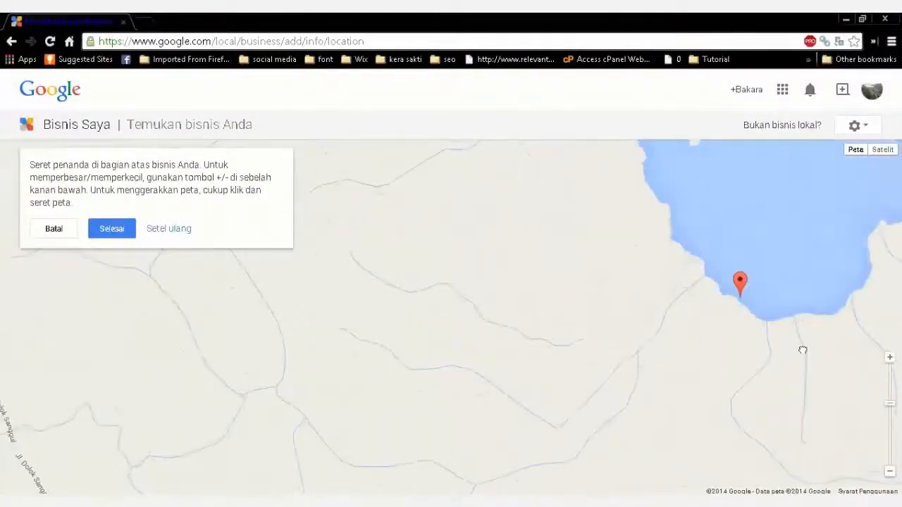
drag(802, 352, 596, 344)
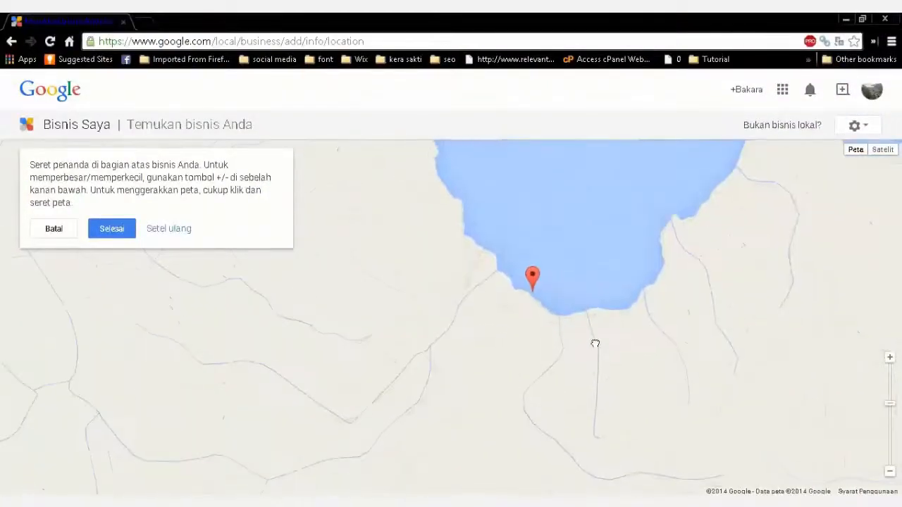
click(891, 358)
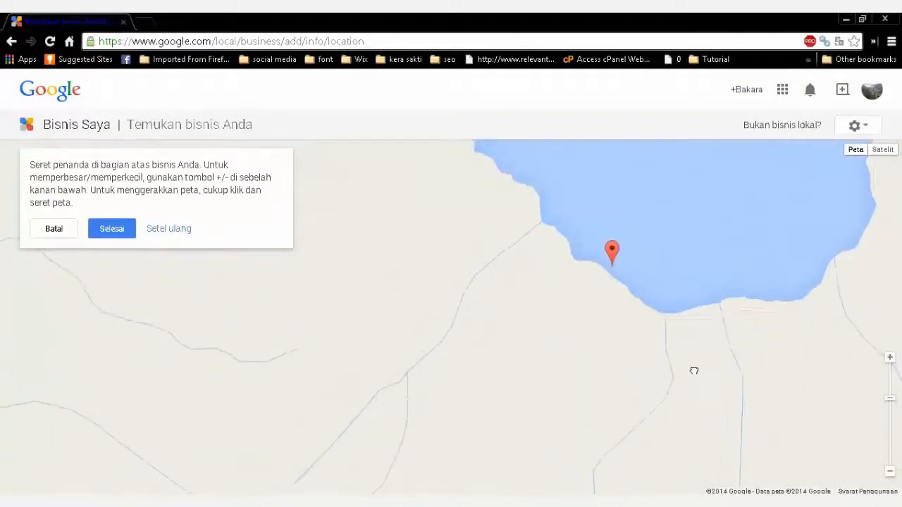
drag(687, 369, 496, 316)
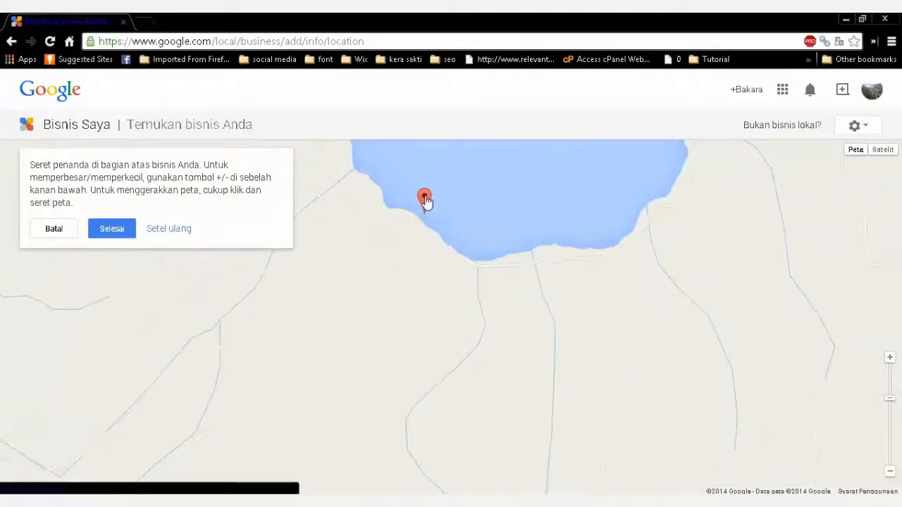
mouse_move(426, 201)
mouse_down()
mouse_move(551, 224)
mouse_move(667, 203)
mouse_up()
drag(632, 238, 491, 347)
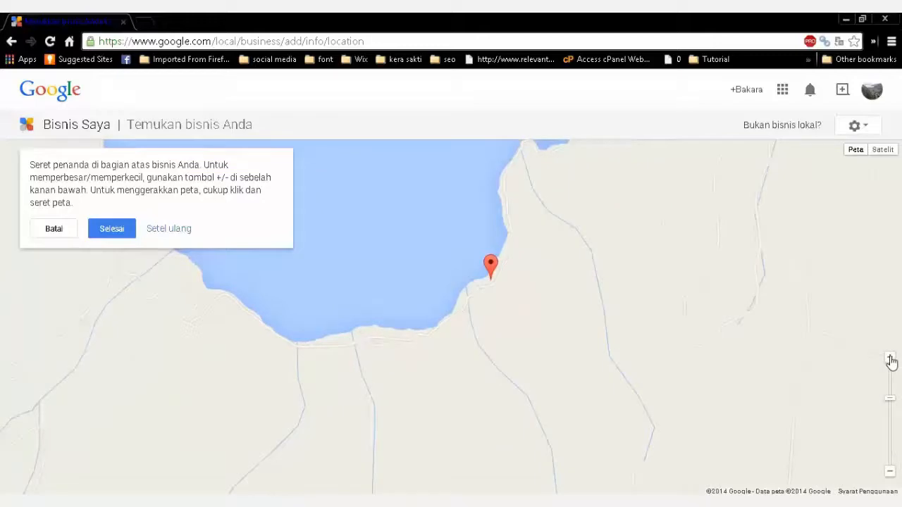
click(890, 360)
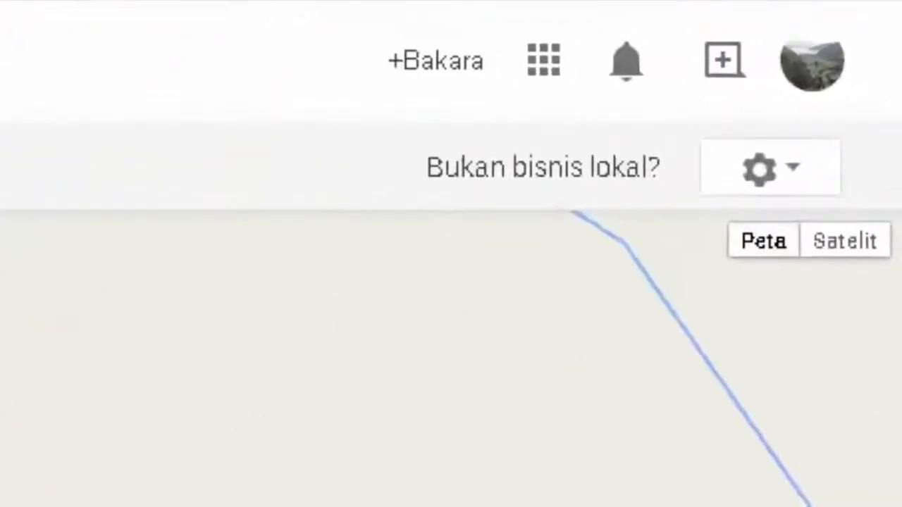
Switch to satellite view, find the lakeside village, and drop the marker on the school building by the road
click(843, 247)
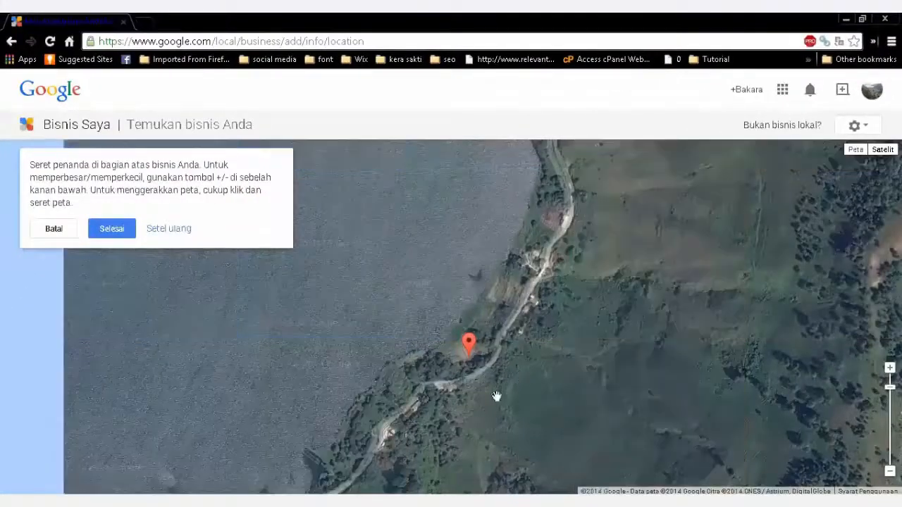
mouse_move(473, 402)
mouse_down()
mouse_move(582, 219)
mouse_move(609, 229)
mouse_up()
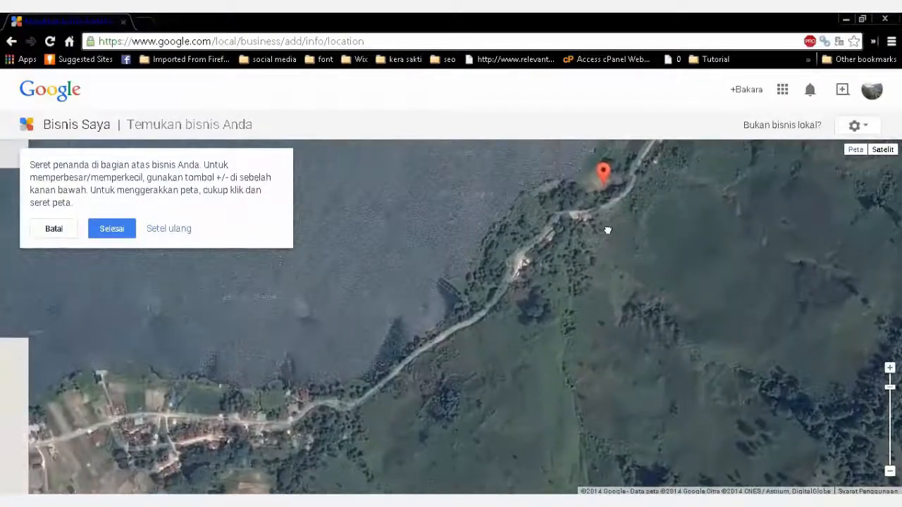
mouse_move(425, 363)
mouse_down()
mouse_move(566, 354)
mouse_move(731, 156)
mouse_up()
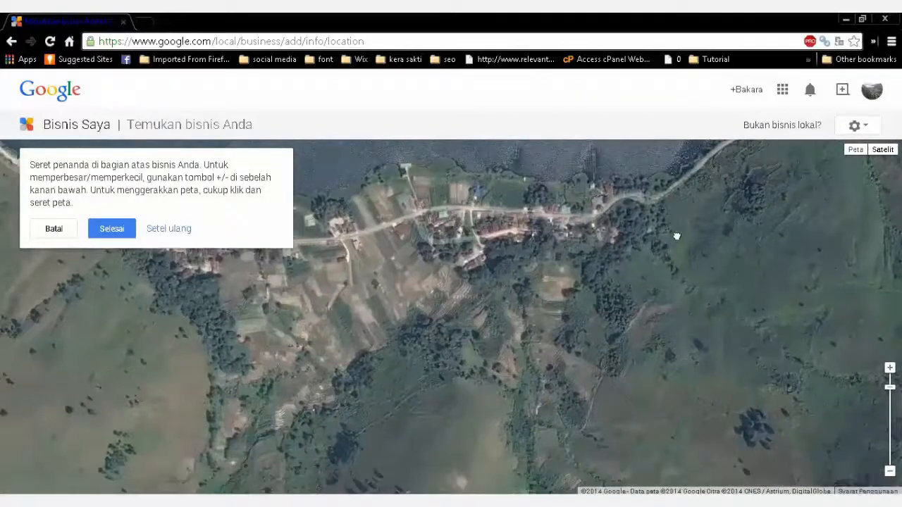
drag(677, 235, 565, 410)
drag(705, 285, 676, 358)
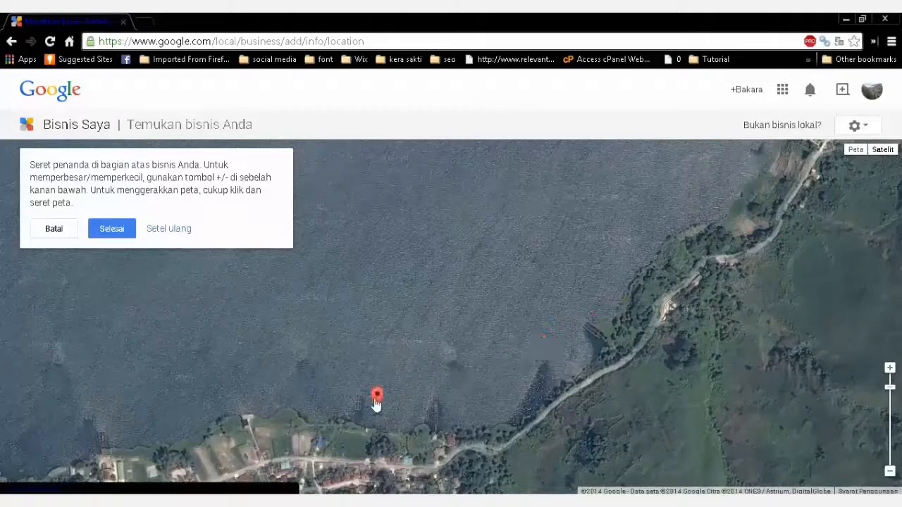
mouse_move(377, 447)
mouse_down()
mouse_move(539, 280)
mouse_move(561, 286)
mouse_up()
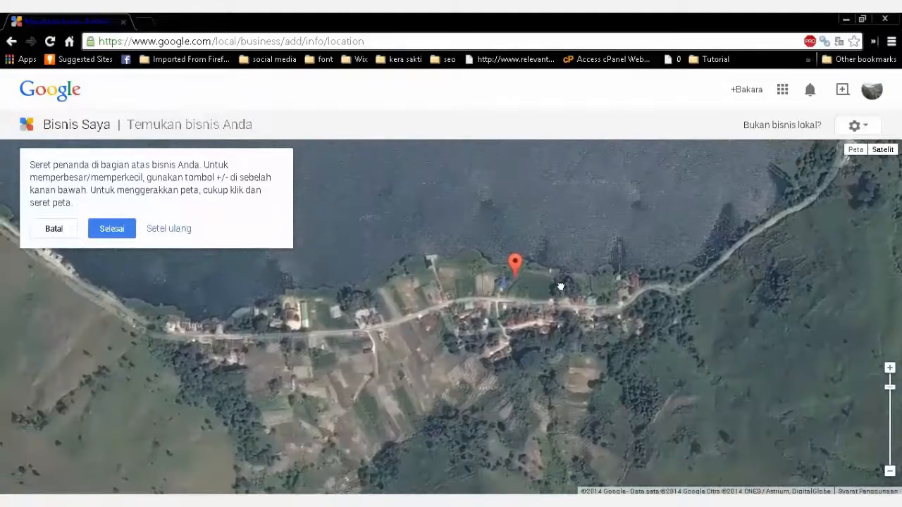
drag(403, 374, 479, 383)
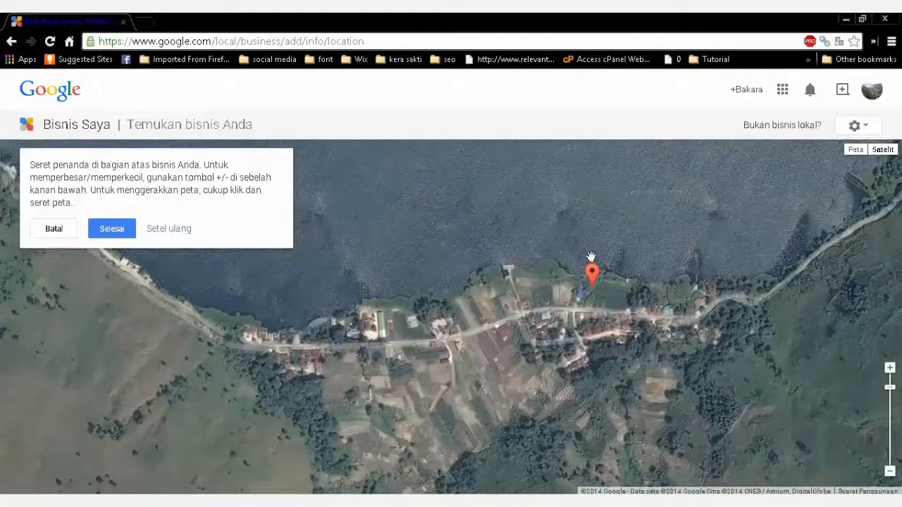
mouse_move(592, 273)
mouse_down()
mouse_move(403, 320)
mouse_move(382, 304)
mouse_up()
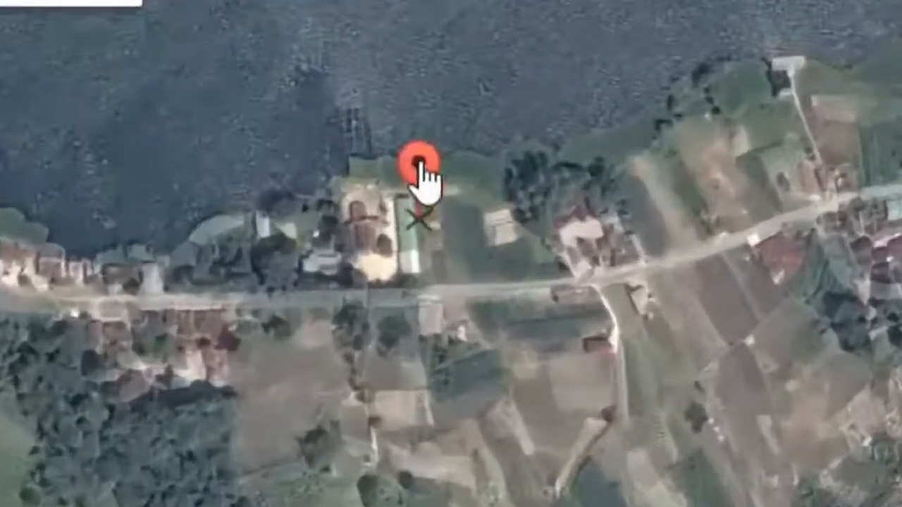
drag(420, 163, 411, 170)
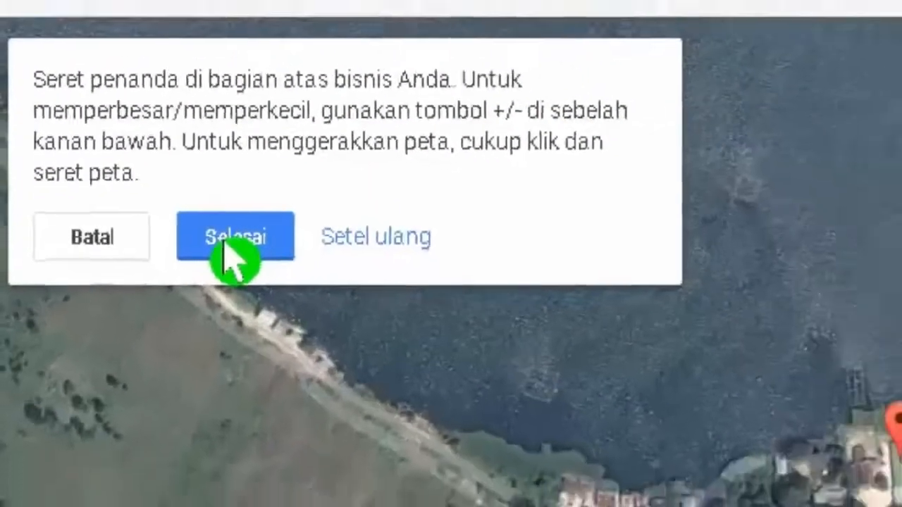
Confirm the marker position and business details, and tick the 'Saya berwenang…' terms agreement
click(244, 243)
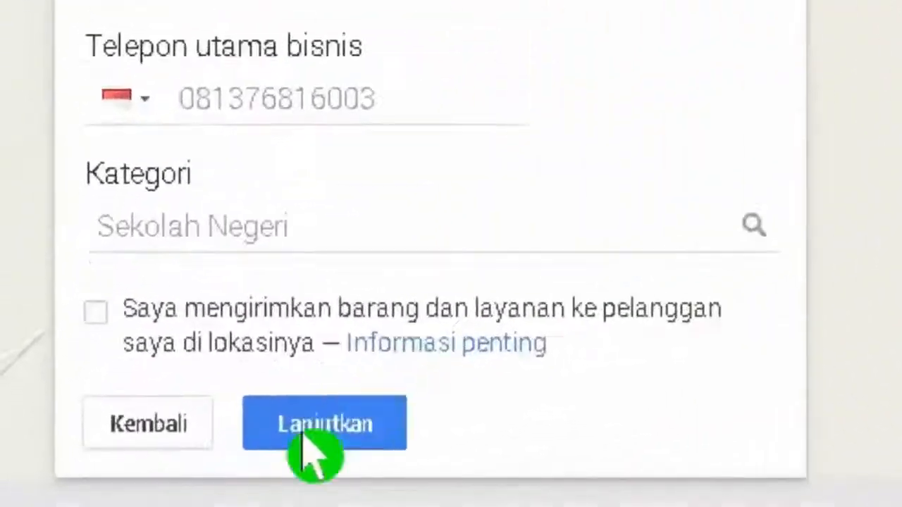
click(306, 432)
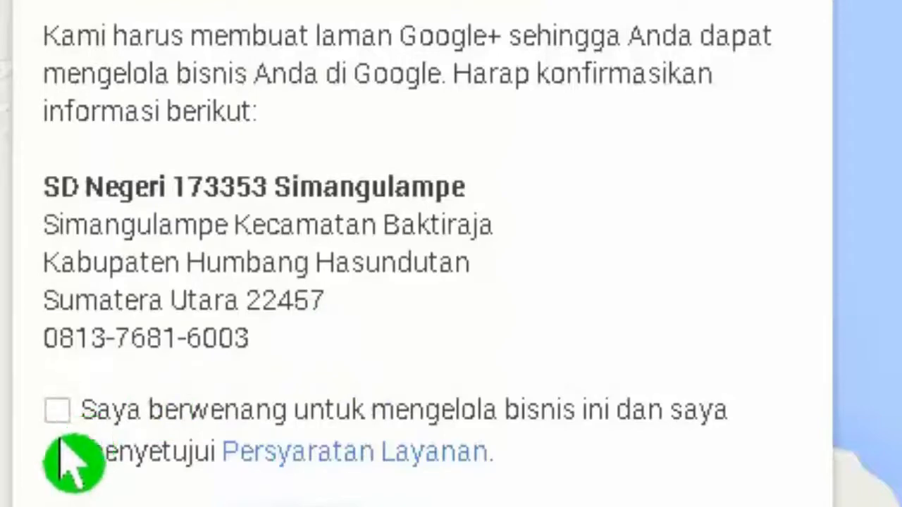
click(58, 411)
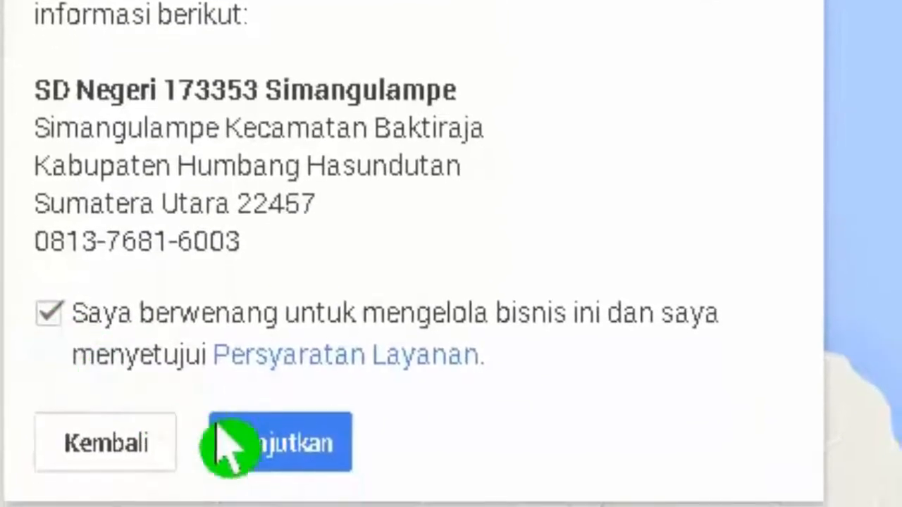
Continue to verification and choose 'Kirimkan kode saya melalui pos' to get the code by postcard
click(265, 441)
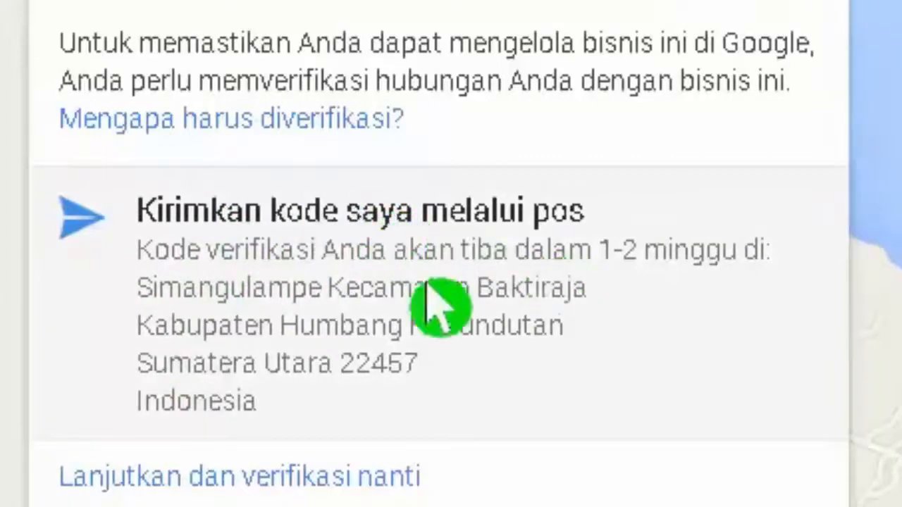
click(85, 242)
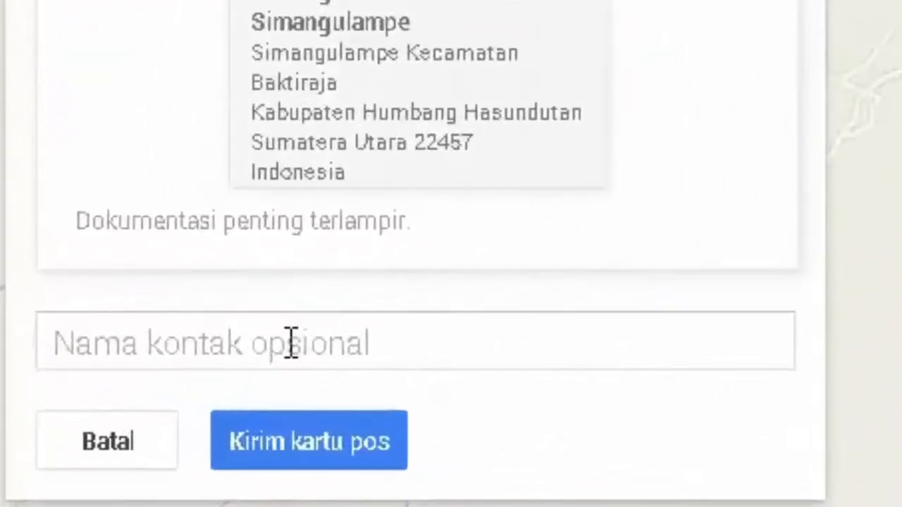
Enter the headmaster's name as optional contact, send the verification postcard, and continue to the welcome screen
click(292, 343)
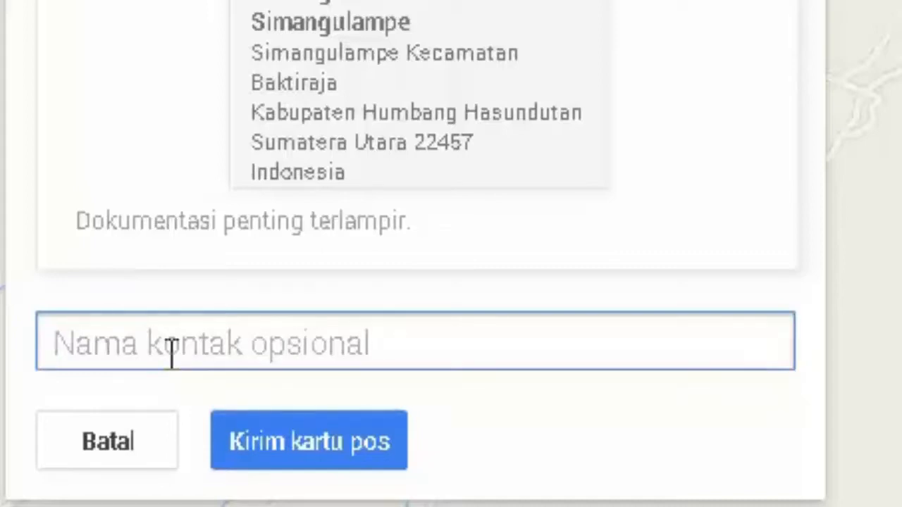
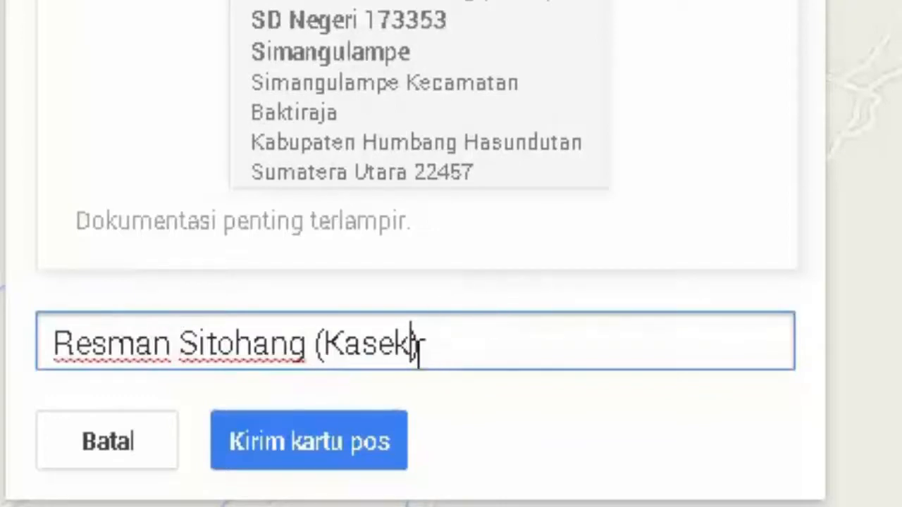
click(285, 452)
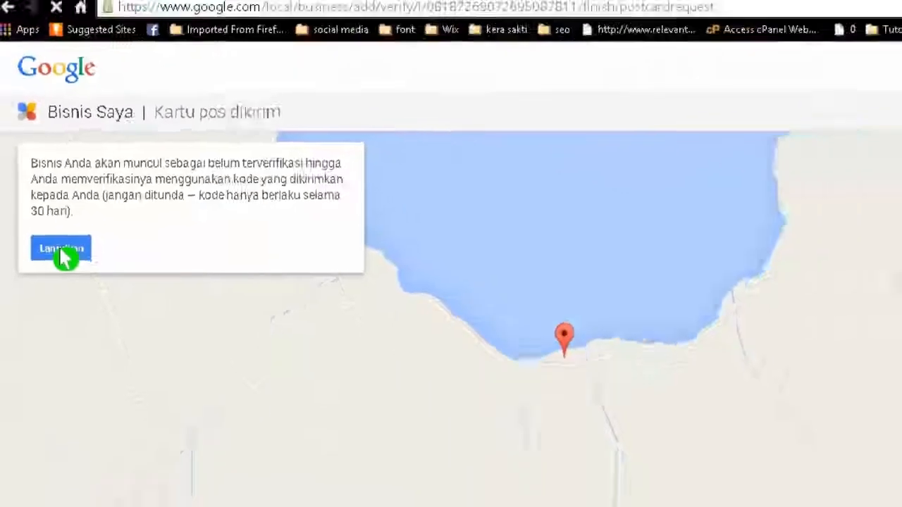
click(119, 356)
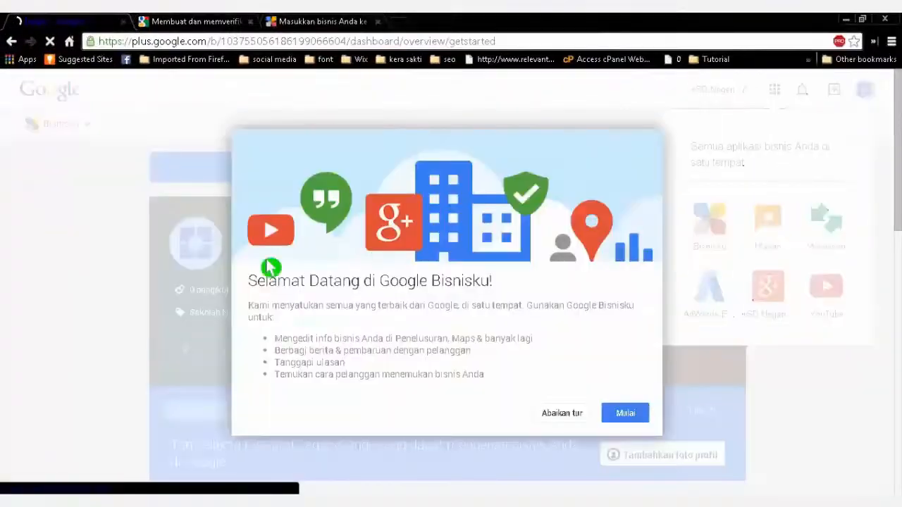
Choose 'Abaikan tur' to dismiss the welcome tour and reveal the school's dashboard
click(552, 416)
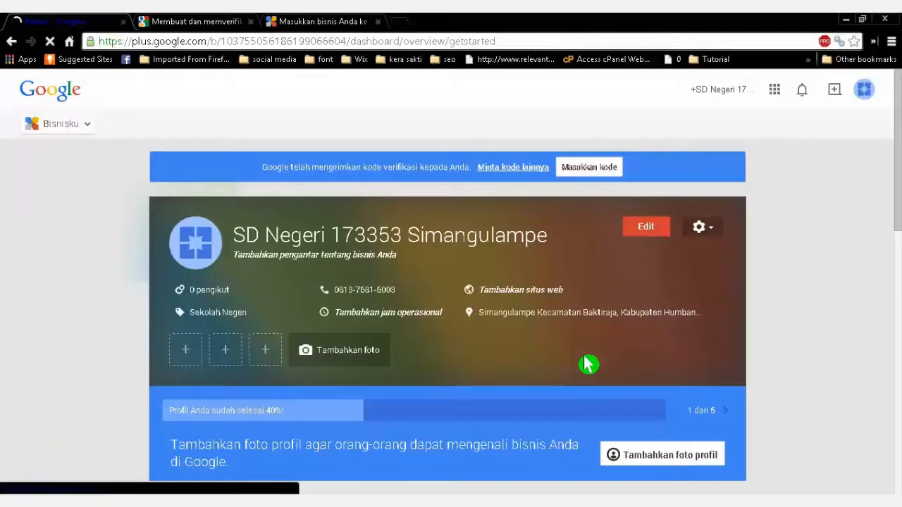
Search the add-business map for 'SD Negeri 173353 Simangulampe', find no match, and clear the query
click(300, 24)
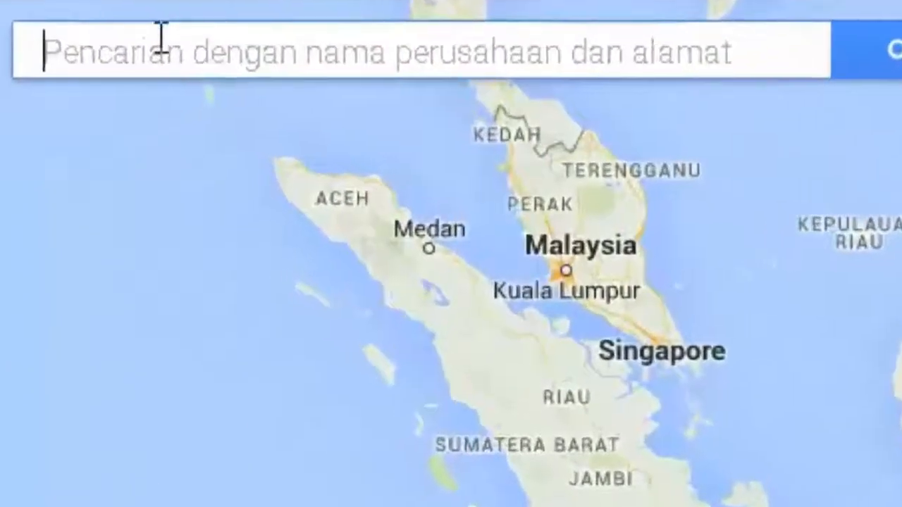
text(SD)
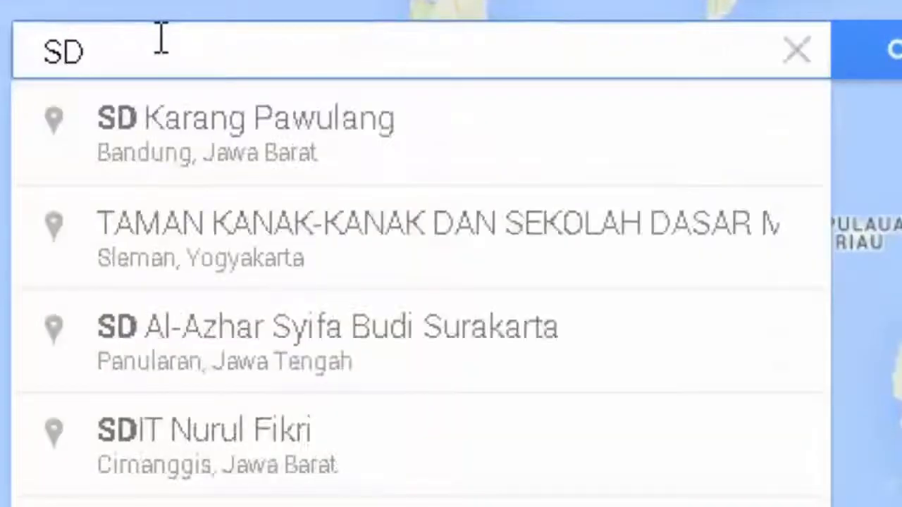
text( Negeri 2)
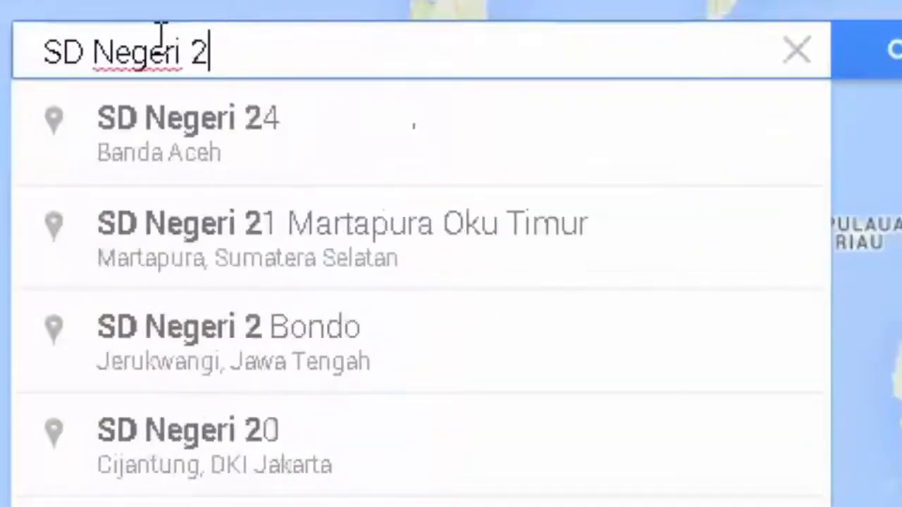
key(BackSpace)
text(1733)
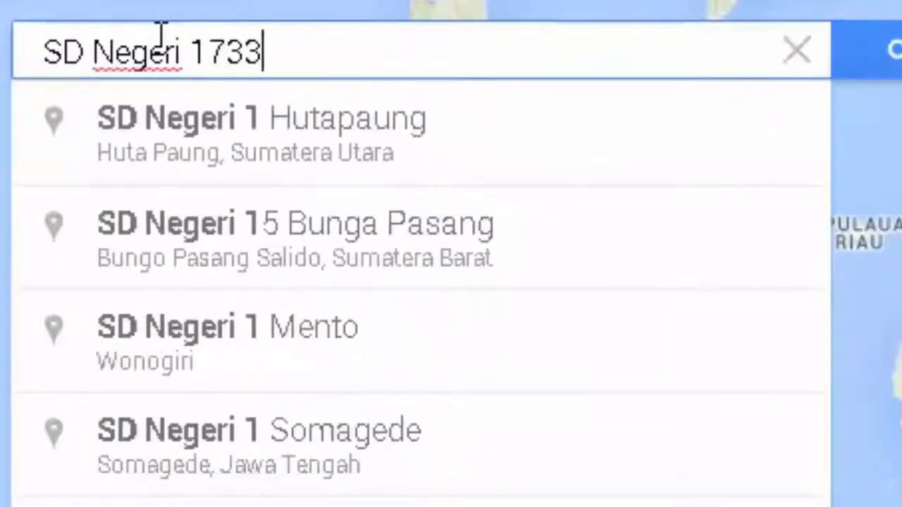
text(53 Si)
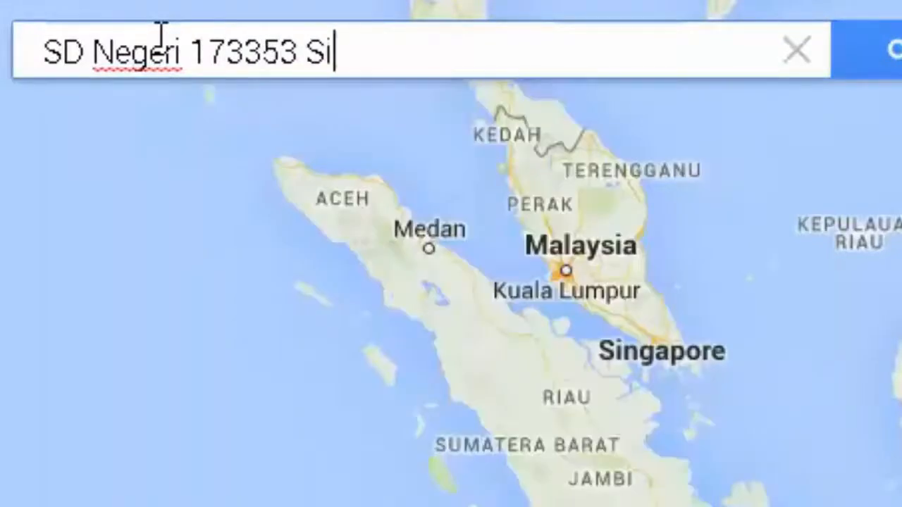
text(mangulampe)
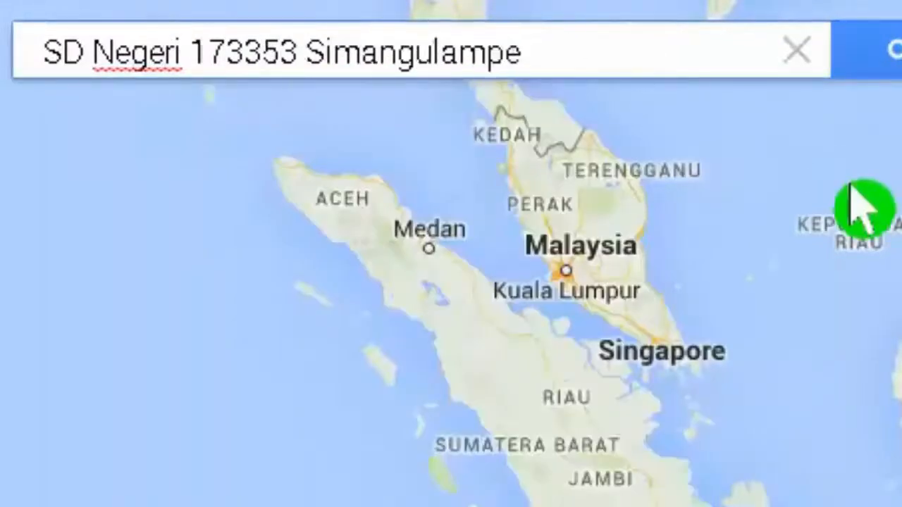
click(892, 63)
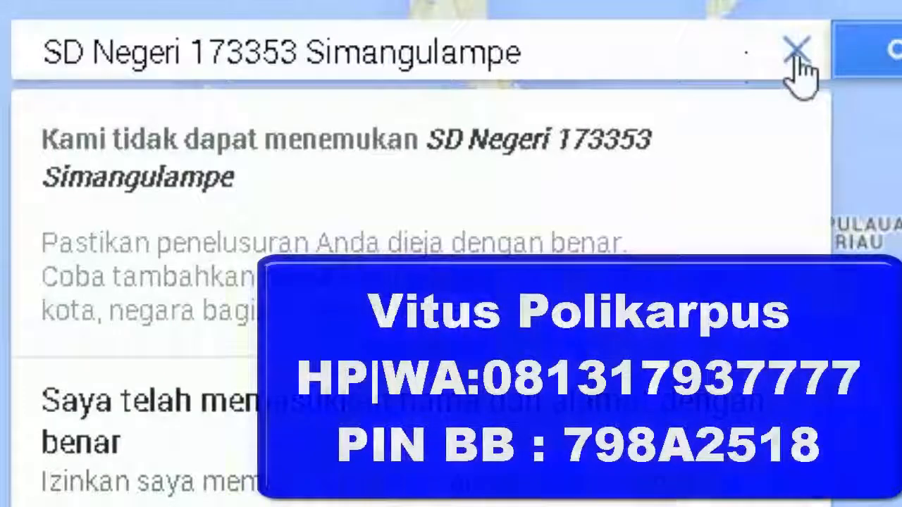
click(796, 52)
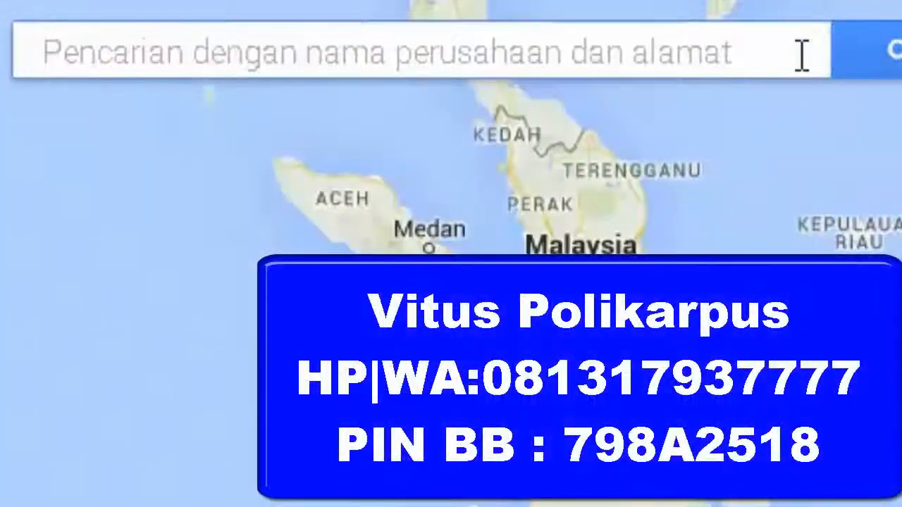